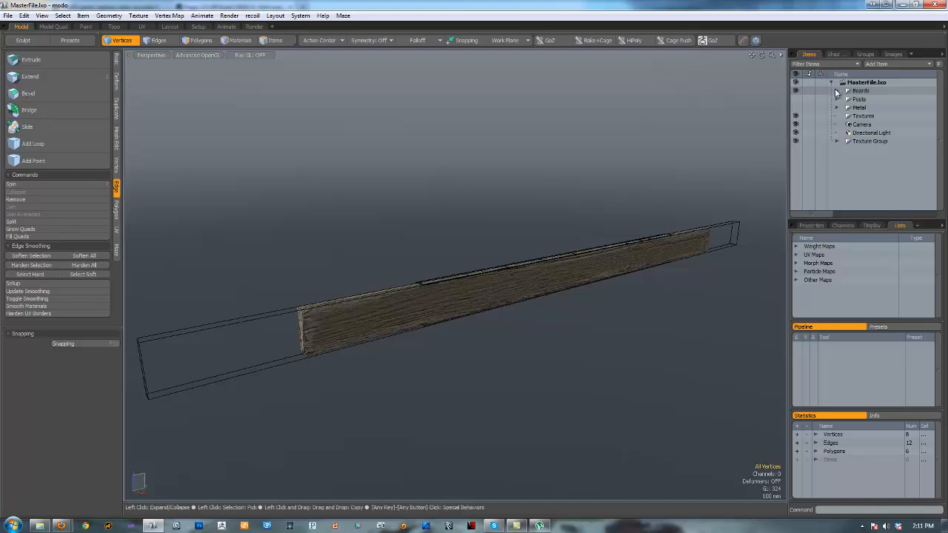
# Step: Expand the Boards group and look through the Board_1m, Board_1dot3M, Board_2m and Board_3m meshes
pyautogui.click(838, 91)
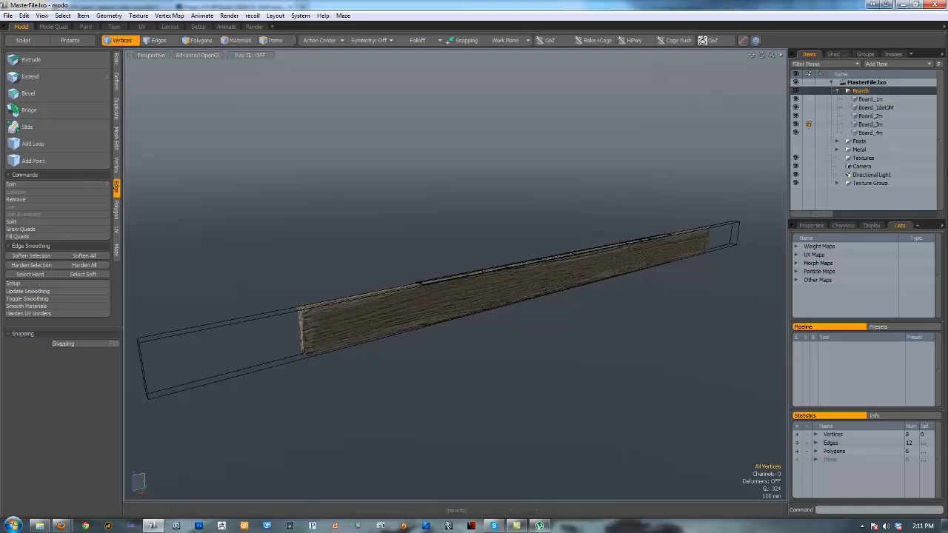
pyautogui.click(885, 131)
pyautogui.click(890, 123)
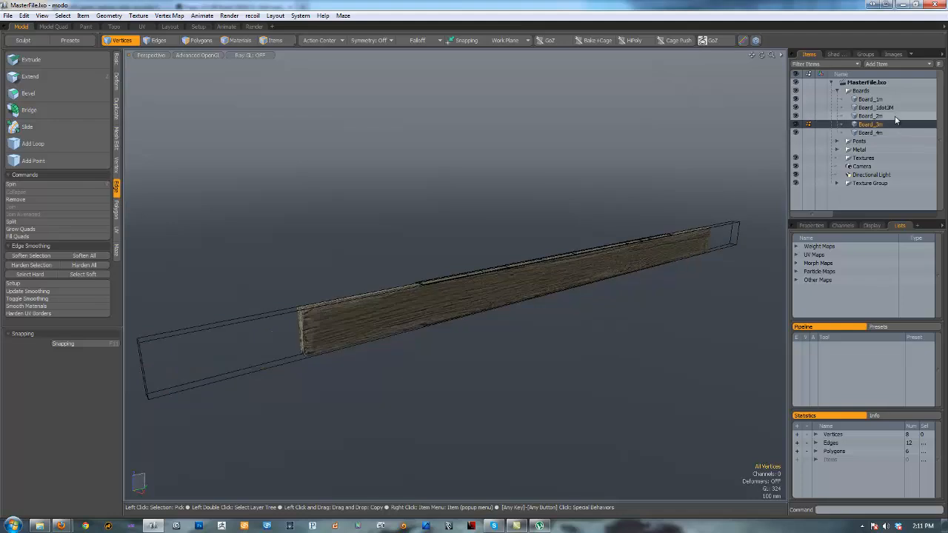
pyautogui.click(894, 116)
pyautogui.click(898, 109)
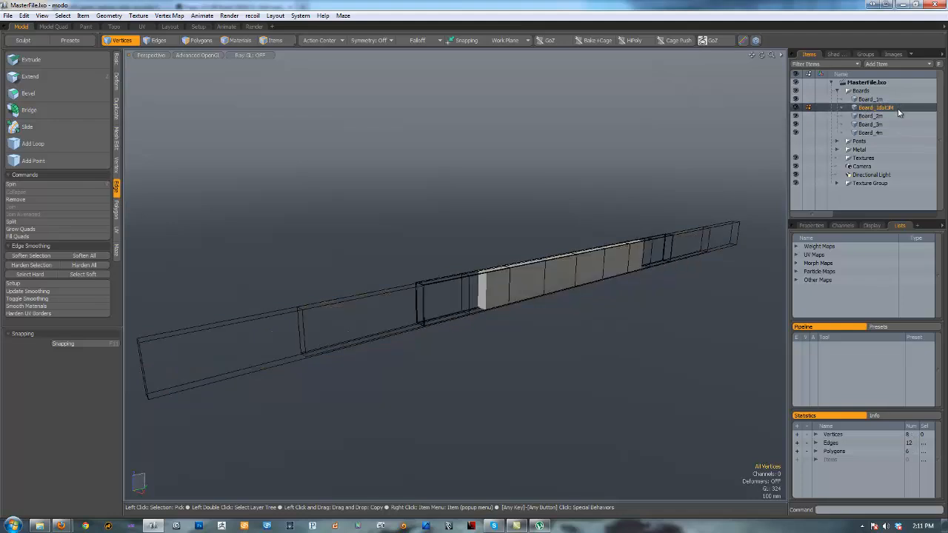
pyautogui.click(899, 99)
pyautogui.click(902, 104)
pyautogui.click(892, 115)
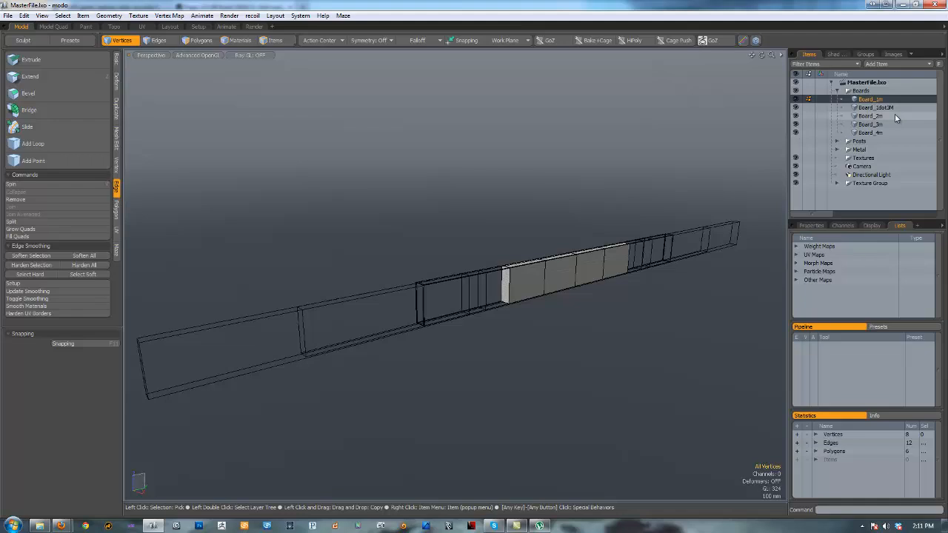
pyautogui.click(892, 124)
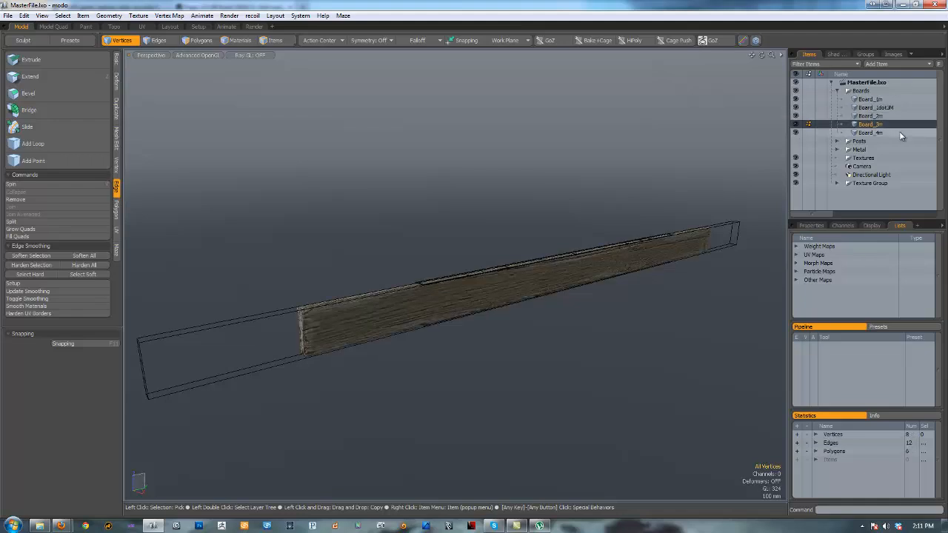
# Step: Make Board_4m the active mesh and set the inactive background meshes to invisible
pyautogui.click(899, 131)
pyautogui.keyDown('alt'); pyautogui.moveTo(512, 213); pyautogui.dragTo(560, 220); pyautogui.keyUp('alt')
pyautogui.keyDown('alt'); pyautogui.moveTo(560, 220); pyautogui.dragTo(546, 218); pyautogui.keyUp('alt')
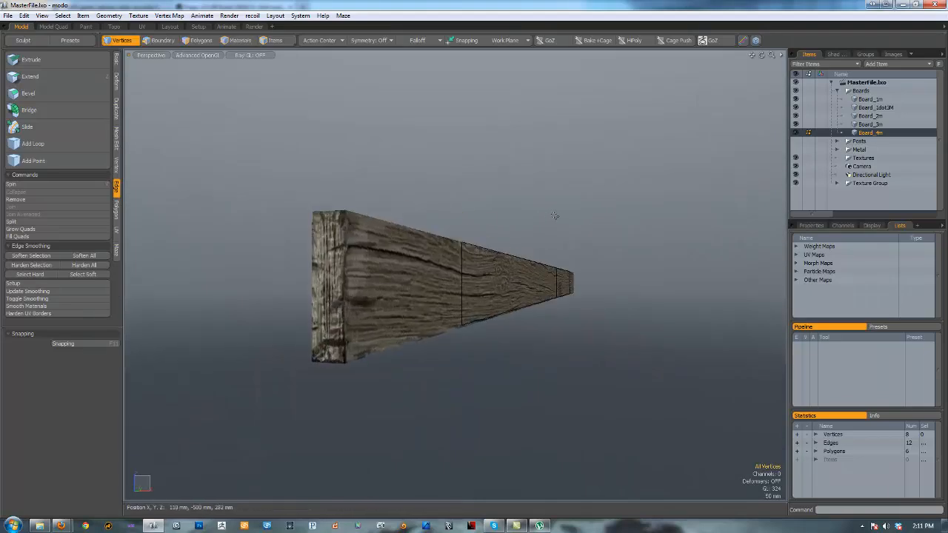
pyautogui.hotkey('ctrl', '3')
pyautogui.click(553, 191)
pyautogui.keyDown('ctrl'); pyautogui.keyDown('alt'); pyautogui.moveTo(613, 224); pyautogui.dragTo(596, 228); pyautogui.keyUp('alt'); pyautogui.keyUp('ctrl')
pyautogui.keyDown('alt'); pyautogui.moveTo(597, 228); pyautogui.dragTo(447, 251); pyautogui.keyUp('alt')
pyautogui.keyDown('ctrl'); pyautogui.keyDown('alt'); pyautogui.moveTo(447, 252); pyautogui.dragTo(571, 263); pyautogui.keyUp('alt'); pyautogui.keyUp('ctrl')
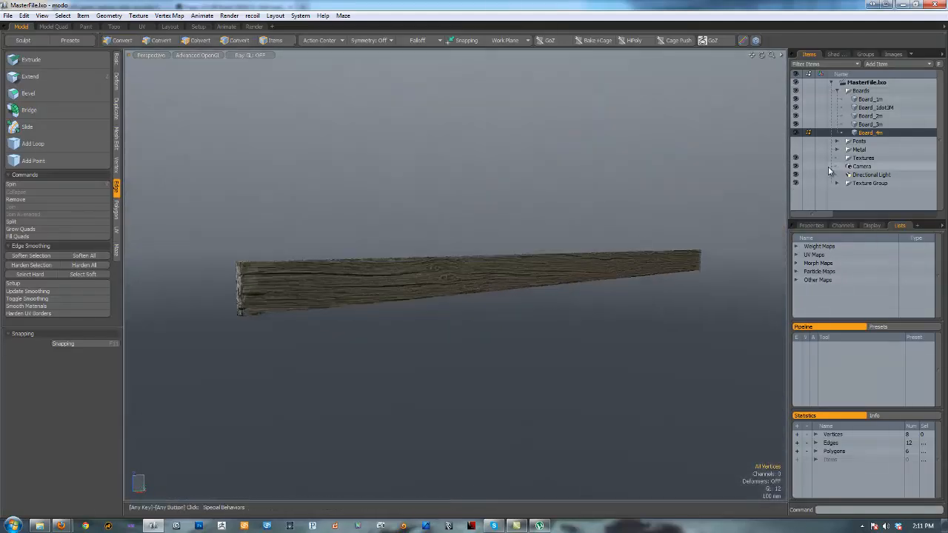
# Step: Examine the textured Board_3m mesh and the untextured Board_2m mesh from different angles
pyautogui.click(869, 124)
pyautogui.moveTo(488, 211)
pyautogui.keyDown('alt'); pyautogui.mouseDown()
pyautogui.moveTo(463, 202)
pyautogui.moveTo(461, 214)
pyautogui.moveTo(537, 178)
pyautogui.moveTo(566, 190)
pyautogui.moveTo(571, 205)
pyautogui.moveTo(496, 187)
pyautogui.moveTo(505, 201)
pyautogui.mouseUp(); pyautogui.keyUp('alt')
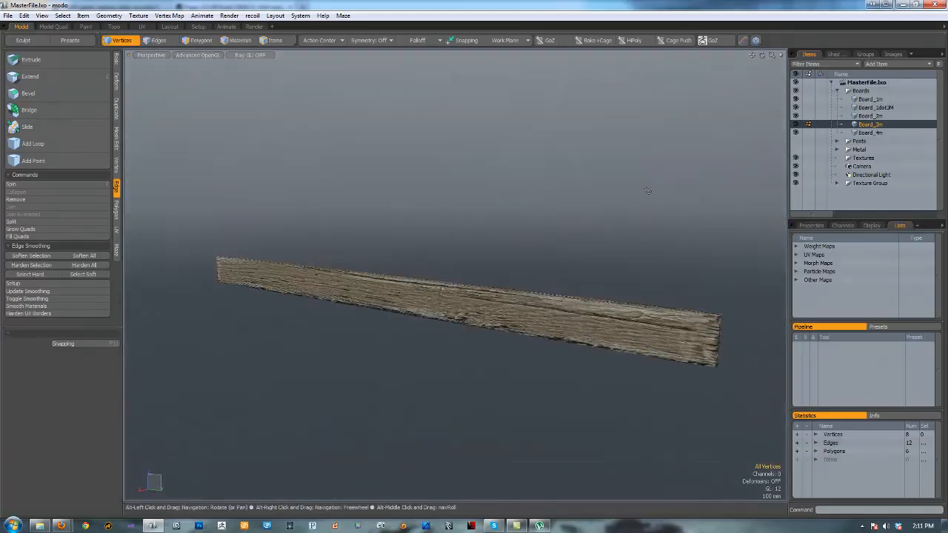
pyautogui.click(871, 115)
pyautogui.keyDown('alt'); pyautogui.moveTo(470, 232); pyautogui.dragTo(501, 260); pyautogui.keyUp('alt')
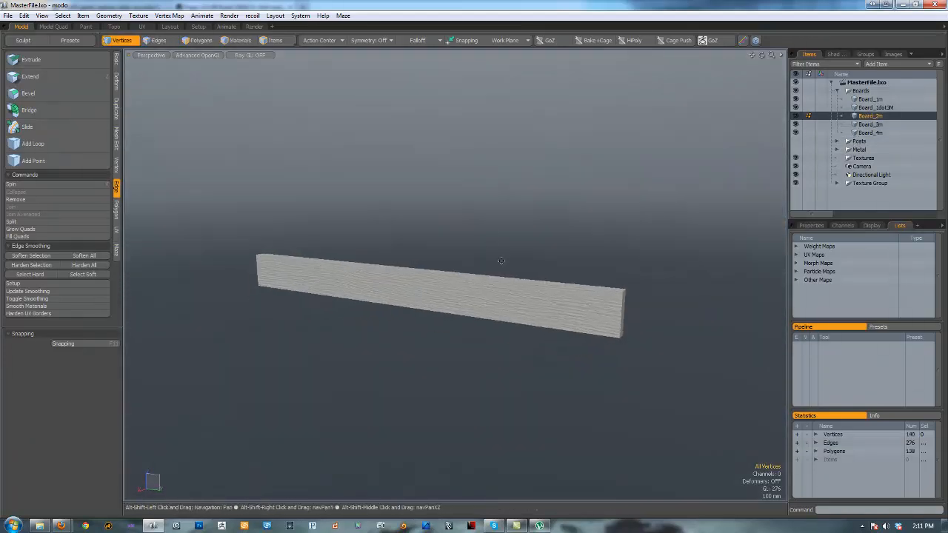
# Step: Create a new mesh item named Board_2meter and move it into the Boards group
pyautogui.doubleClick(832, 191)
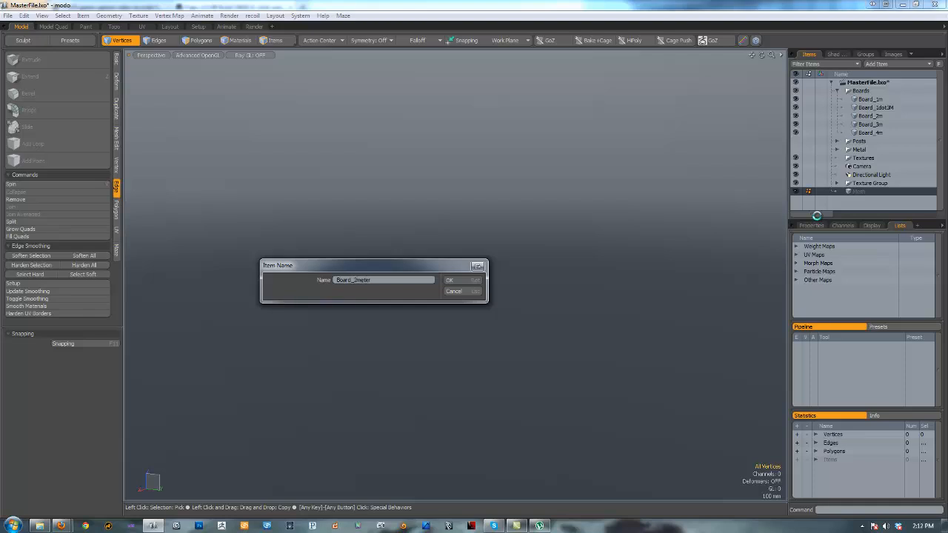
pyautogui.press('Return')
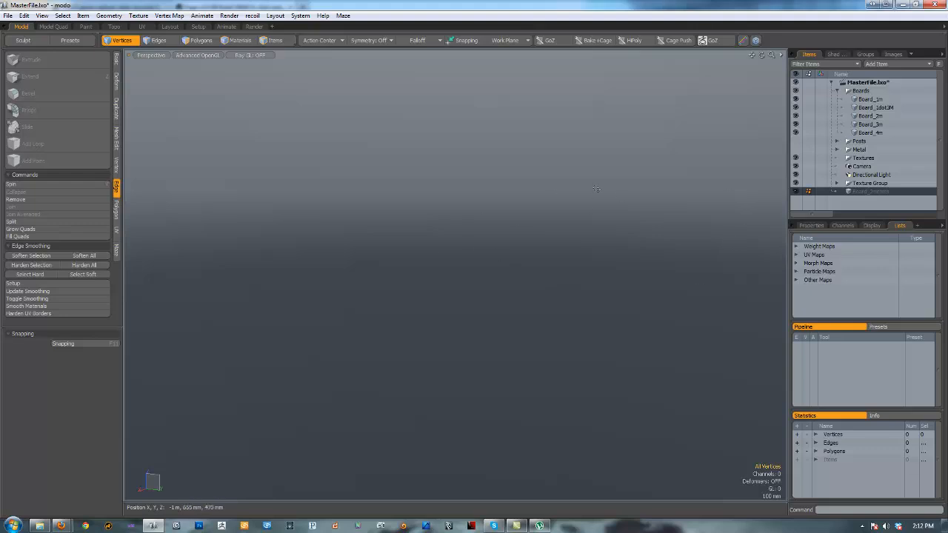
pyautogui.moveTo(874, 191); pyautogui.dragTo(875, 98)
# Step: Hide the old Board_2m mesh and make the new Board_2meter item active
pyautogui.click(796, 125)
pyautogui.click(876, 125)
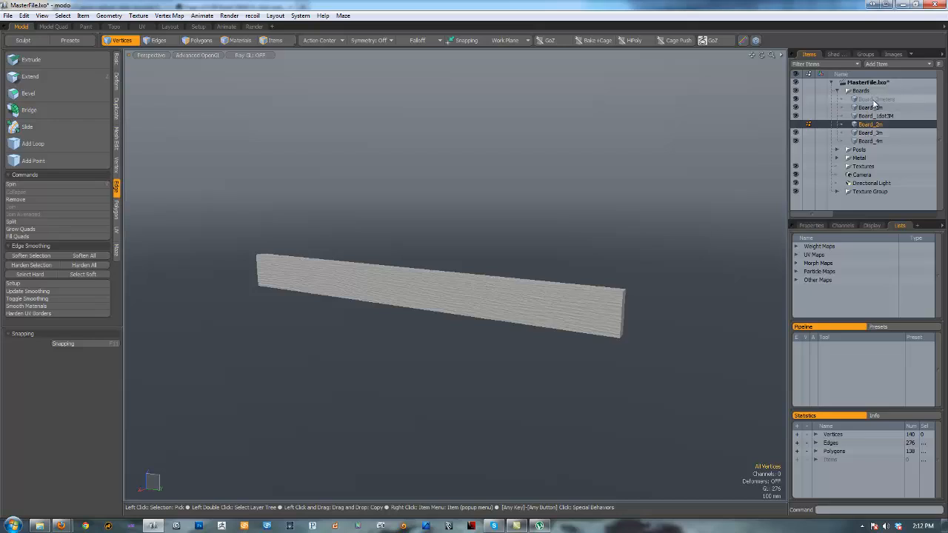
pyautogui.click(873, 100)
pyautogui.click(873, 125)
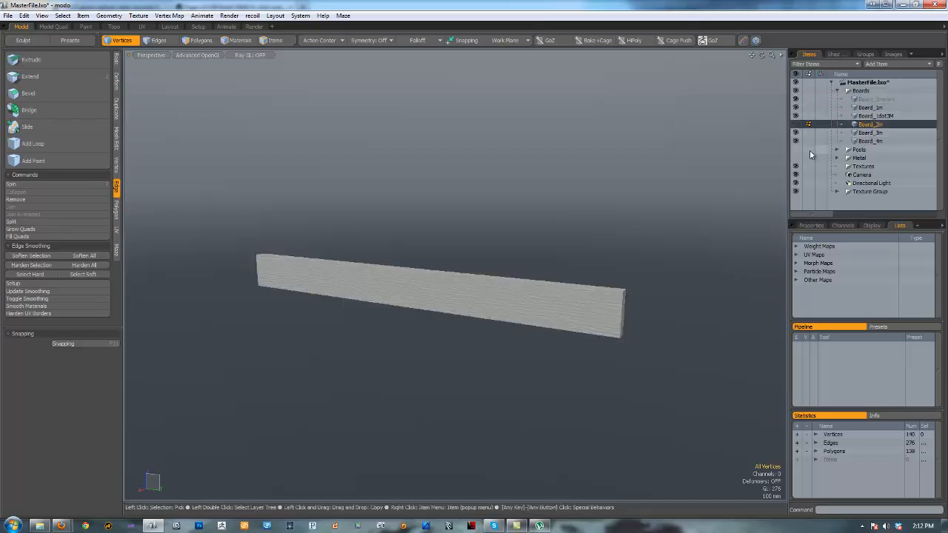
pyautogui.click(873, 99)
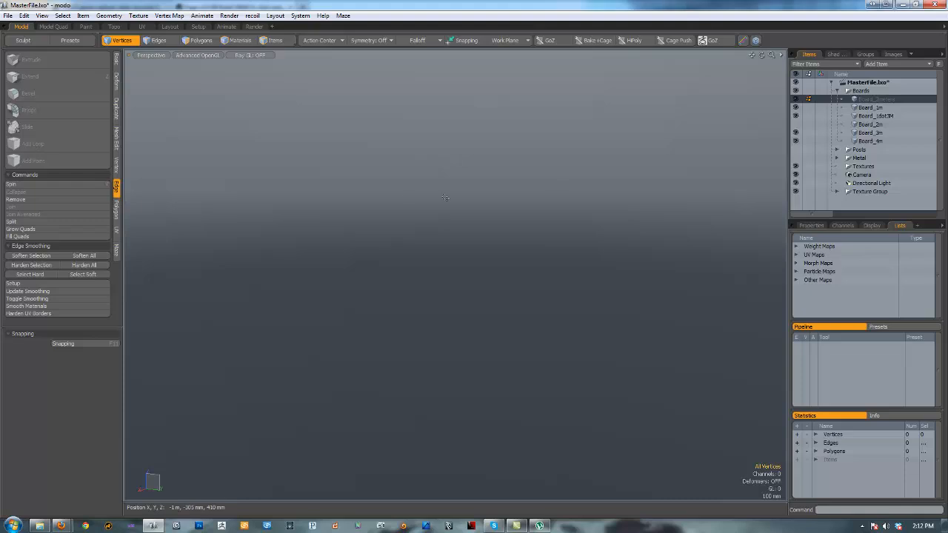
# Step: Start the Cube primitive, toggle the work plane grid and switch the viewport to the Right view
pyautogui.click(118, 61)
pyautogui.click(17, 60)
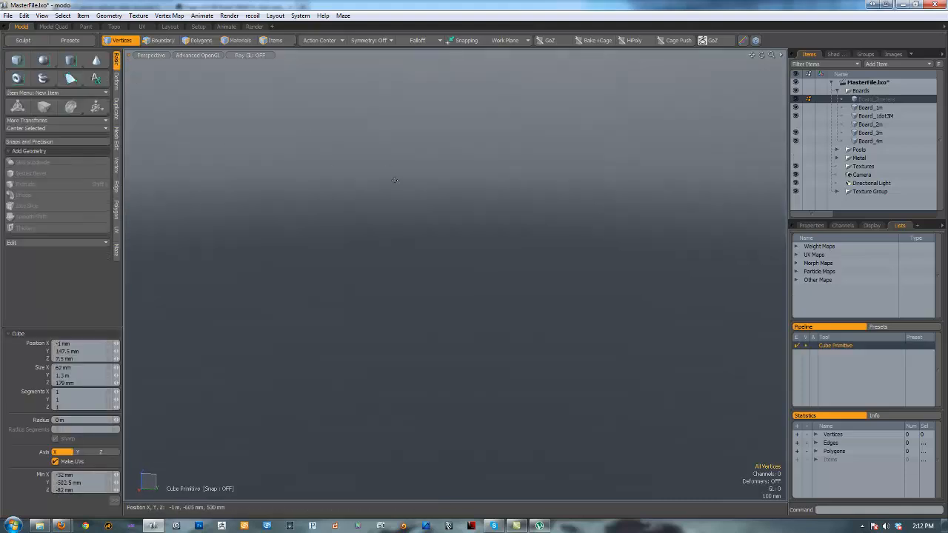
pyautogui.hotkey('ctrl', '3')
pyautogui.click(385, 215)
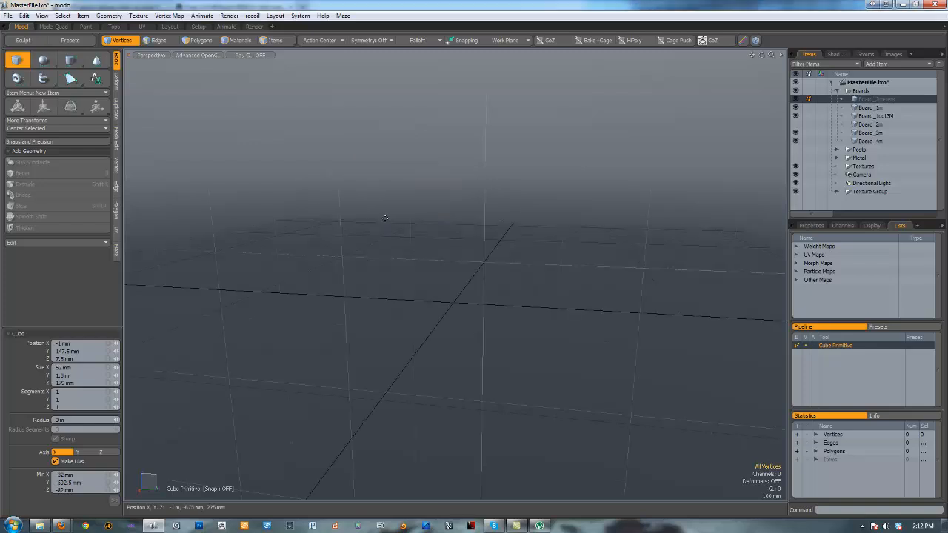
pyautogui.hotkey('ctrl', '3')
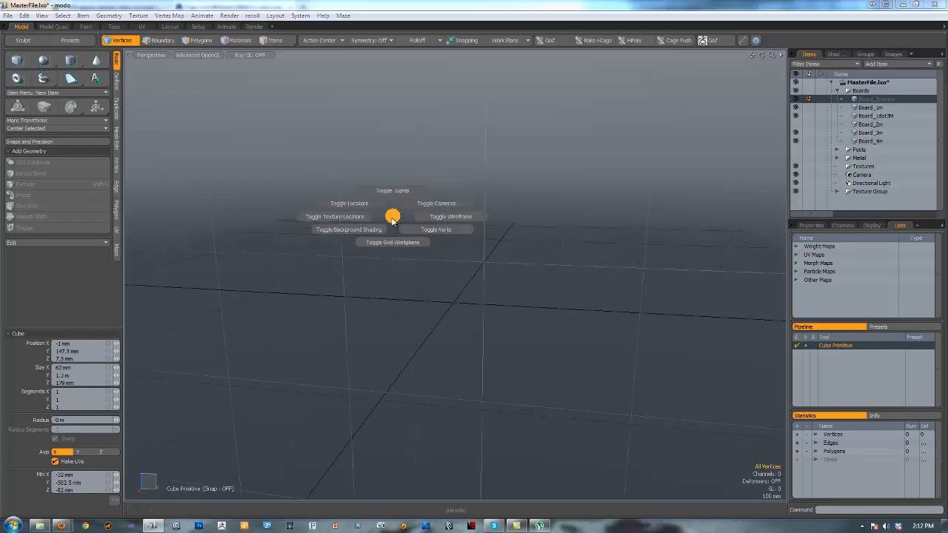
pyautogui.click(390, 243)
pyautogui.keyDown('alt'); pyautogui.moveTo(478, 248); pyautogui.dragTo(552, 231); pyautogui.keyUp('alt')
pyautogui.hotkey('ctrl', 'space')
pyautogui.click(629, 221)
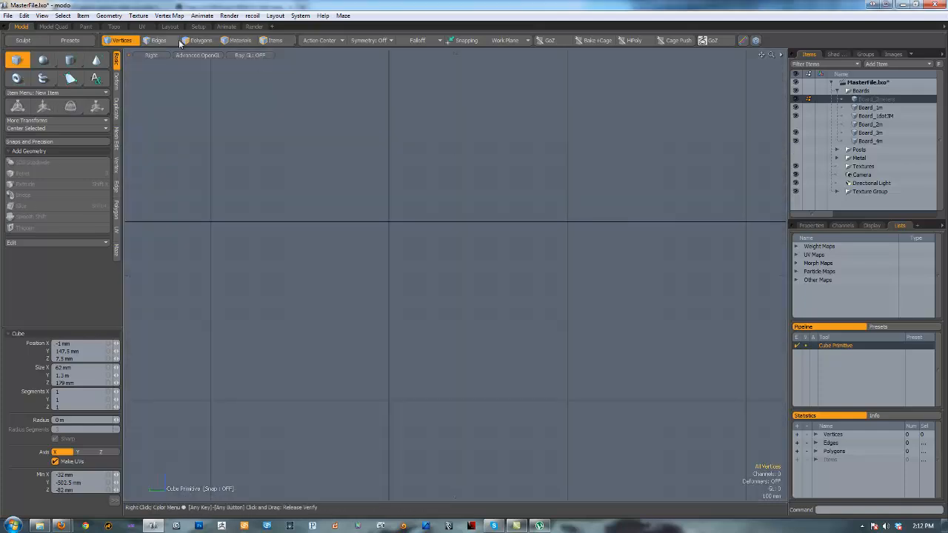
# Step: Enable the Dimensions Tool and draw a flat box face about 2 m long and 235 mm high
pyautogui.click(43, 15)
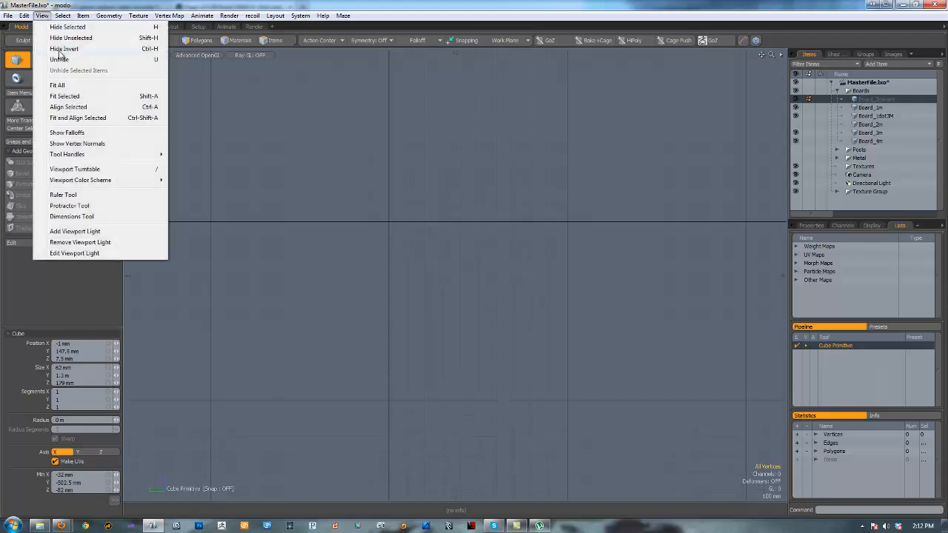
pyautogui.click(103, 216)
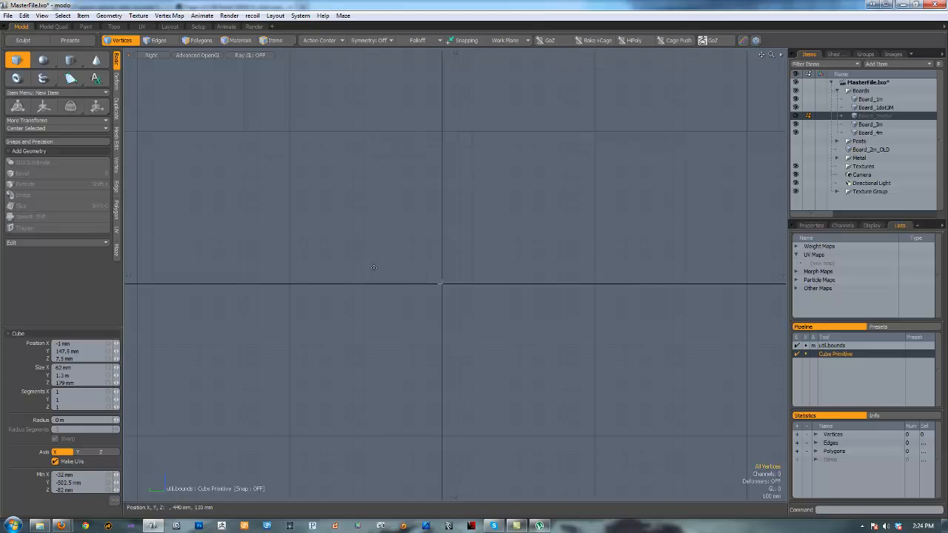
pyautogui.moveTo(374, 261); pyautogui.dragTo(679, 278)
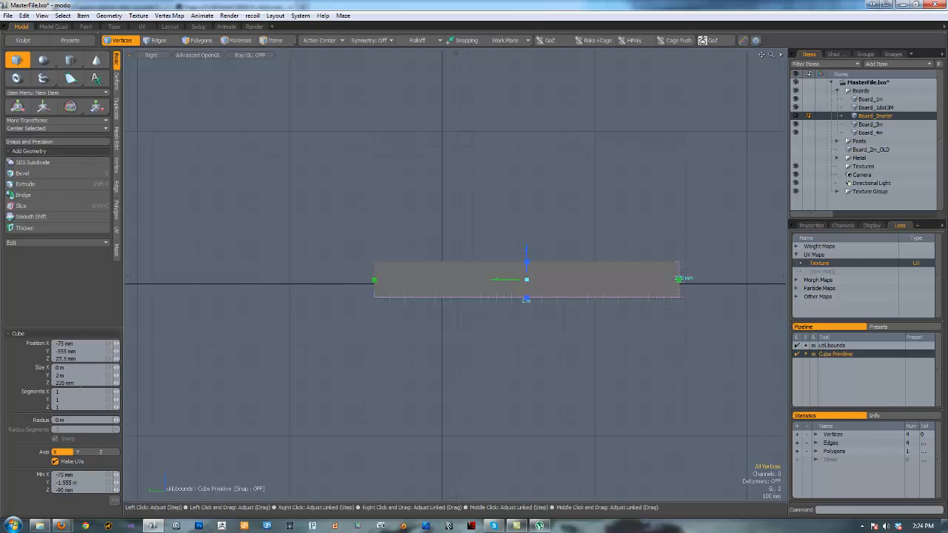
# Step: Give the box a thickness of about 96 mm in the Front view and return to the Perspective view
pyautogui.hotkey('ctrl', 'space')
pyautogui.click(624, 289)
pyautogui.hotkey('ctrl', 'space')
pyautogui.click(637, 311)
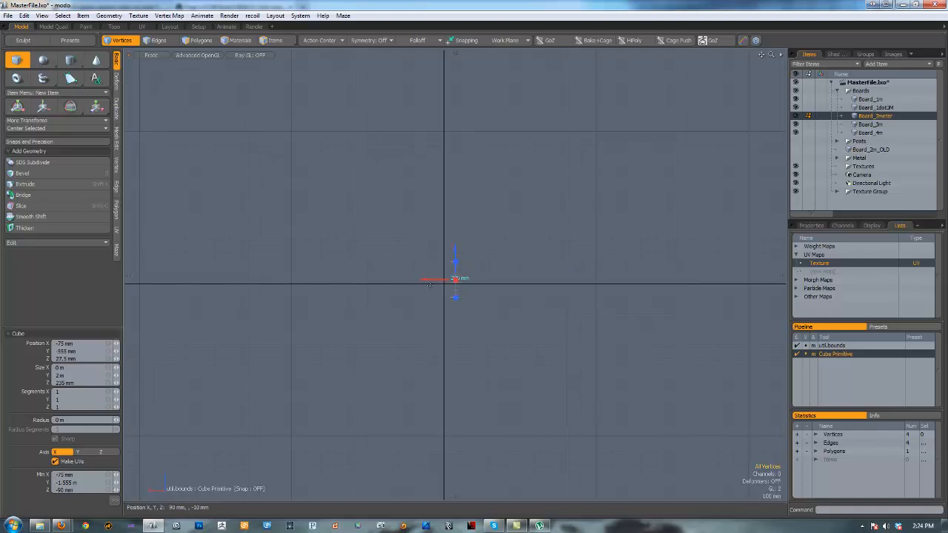
pyautogui.moveTo(464, 273); pyautogui.dragTo(429, 271)
pyautogui.hotkey('ctrl', 'space')
pyautogui.click(437, 250)
pyautogui.keyDown('alt'); pyautogui.moveTo(396, 240); pyautogui.dragTo(452, 238); pyautogui.keyUp('alt')
# Step: Toggle the wireframe overlay and display the inactive background boards as wireframe for size reference
pyautogui.hotkey('alt', 'space')
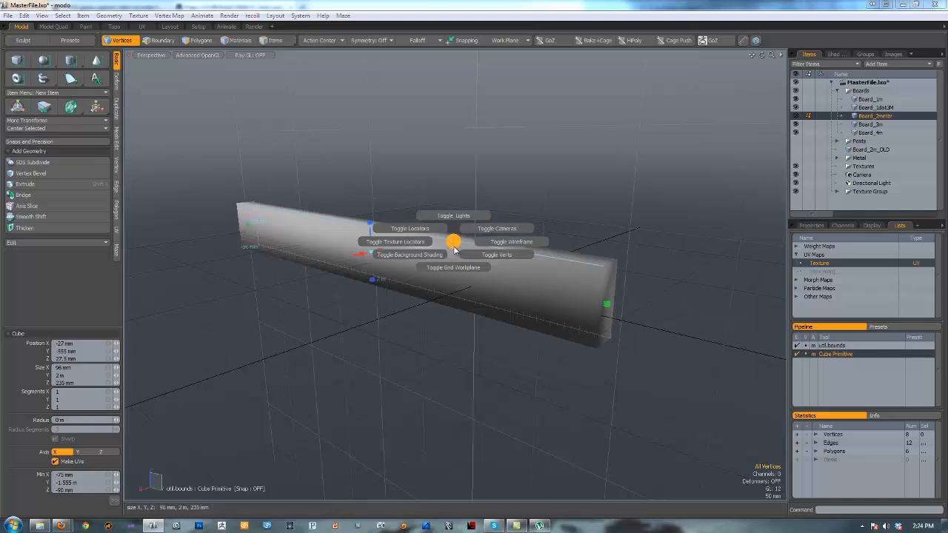
pyautogui.click(509, 242)
pyautogui.keyDown('alt'); pyautogui.moveTo(528, 220); pyautogui.dragTo(560, 213); pyautogui.keyUp('alt')
pyautogui.hotkey('ctrl', '2')
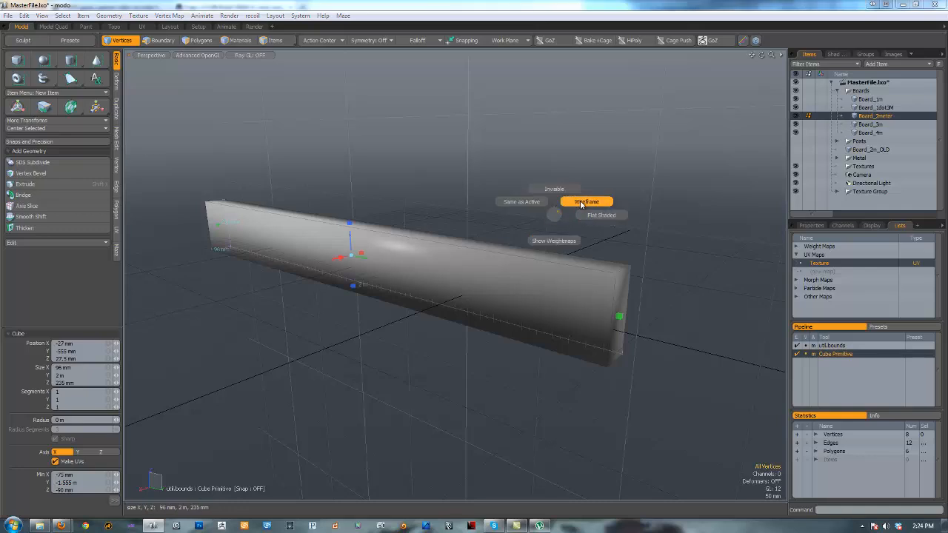
pyautogui.click(583, 202)
pyautogui.keyDown('alt'); pyautogui.moveTo(607, 193); pyautogui.dragTo(590, 184); pyautogui.keyUp('alt')
# Step: Resize the box to about 54 mm thick and 187 mm high against the other boards and finish the Cube tool
pyautogui.moveTo(370, 233); pyautogui.dragTo(369, 243)
pyautogui.keyDown('alt'); pyautogui.moveTo(503, 248); pyautogui.dragTo(436, 238); pyautogui.keyUp('alt')
pyautogui.moveTo(437, 288); pyautogui.dragTo(435, 288)
pyautogui.keyDown('alt'); pyautogui.moveTo(460, 251); pyautogui.dragTo(574, 217); pyautogui.keyUp('alt')
pyautogui.press('q')
# Step: Turn off the work plane grid and set the background boards to invisible
pyautogui.hotkey('ctrl', '3')
pyautogui.click(560, 250)
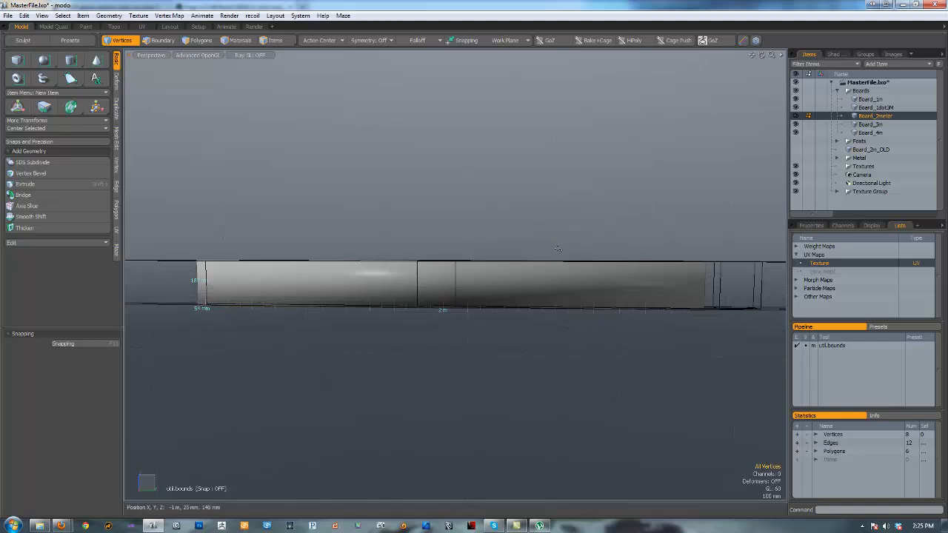
pyautogui.hotkey('ctrl', '4')
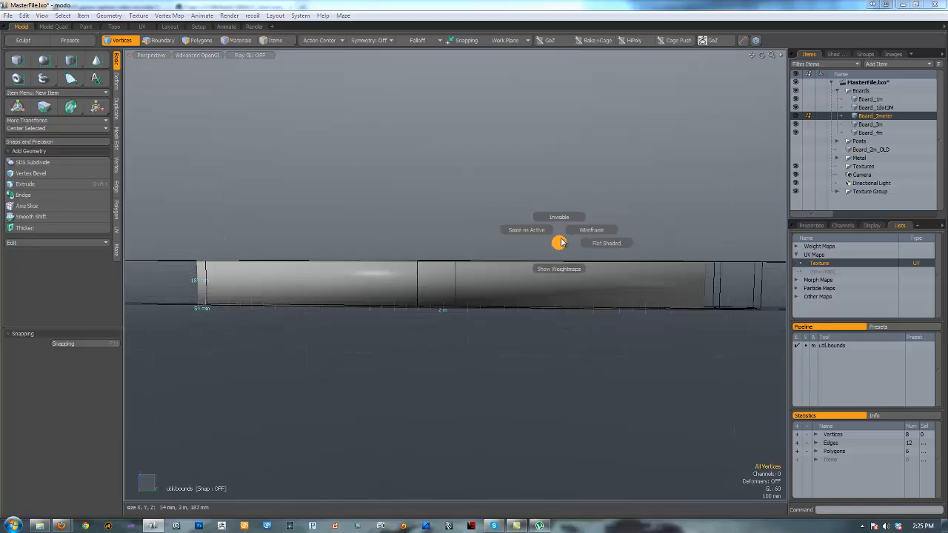
pyautogui.click(559, 217)
pyautogui.scroll(-3, 440, 208)
pyautogui.moveTo(440, 208)
pyautogui.keyDown('alt'); pyautogui.mouseDown()
pyautogui.moveTo(402, 262)
pyautogui.moveTo(421, 239)
pyautogui.moveTo(421, 214)
pyautogui.moveTo(406, 213)
pyautogui.moveTo(424, 211)
pyautogui.moveTo(428, 200)
pyautogui.mouseUp(); pyautogui.keyUp('alt')
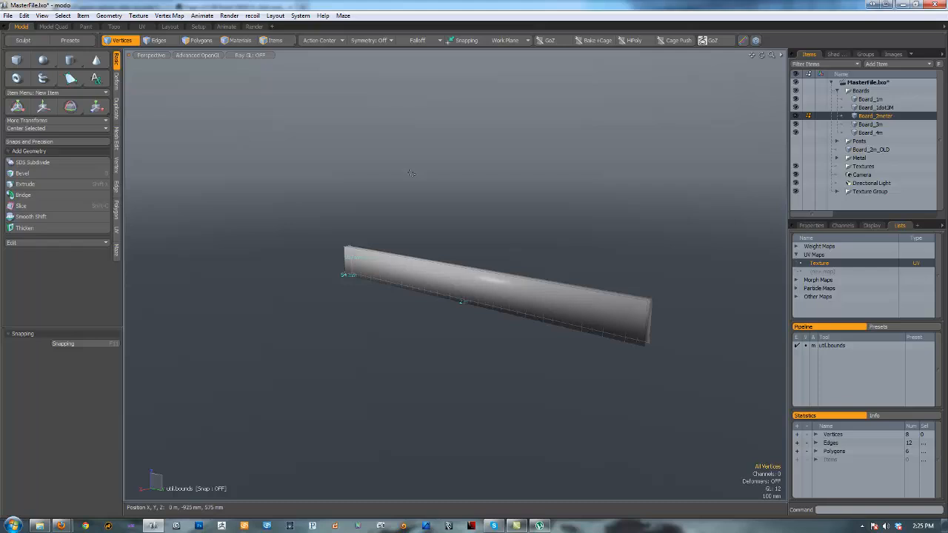
# Step: Rename the Texture UV map to UV1
pyautogui.rightClick(814, 259)
pyautogui.click(824, 271)
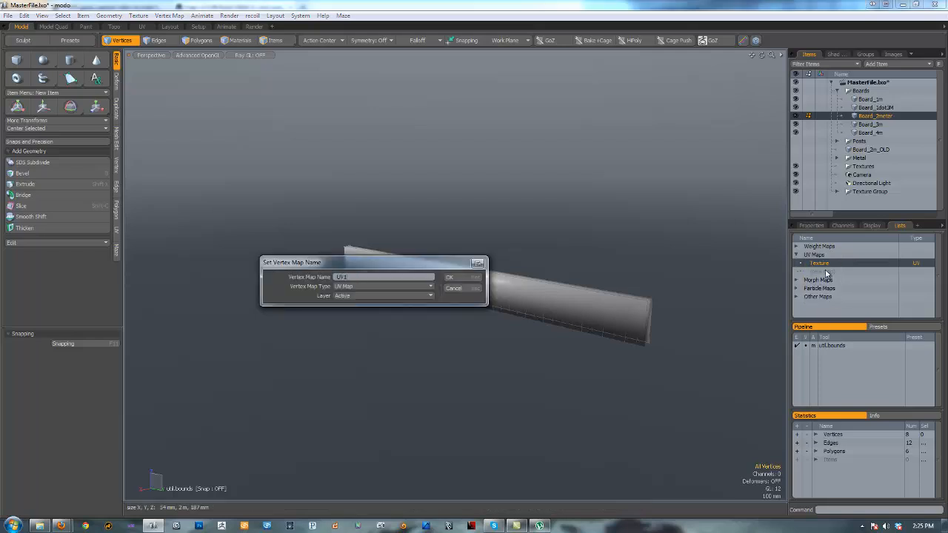
pyautogui.write('UV1')
pyautogui.press('Return')
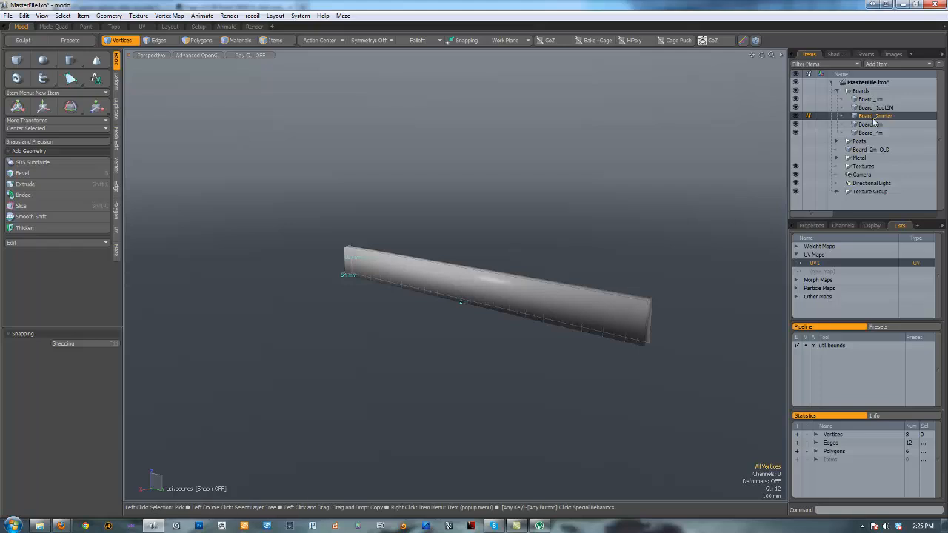
# Step: Switch to the UV layout and hide the background meshes and work plane grid in its 3D view
pyautogui.click(141, 27)
pyautogui.keyDown('alt'); pyautogui.moveTo(275, 171); pyautogui.dragTo(260, 160); pyautogui.keyUp('alt')
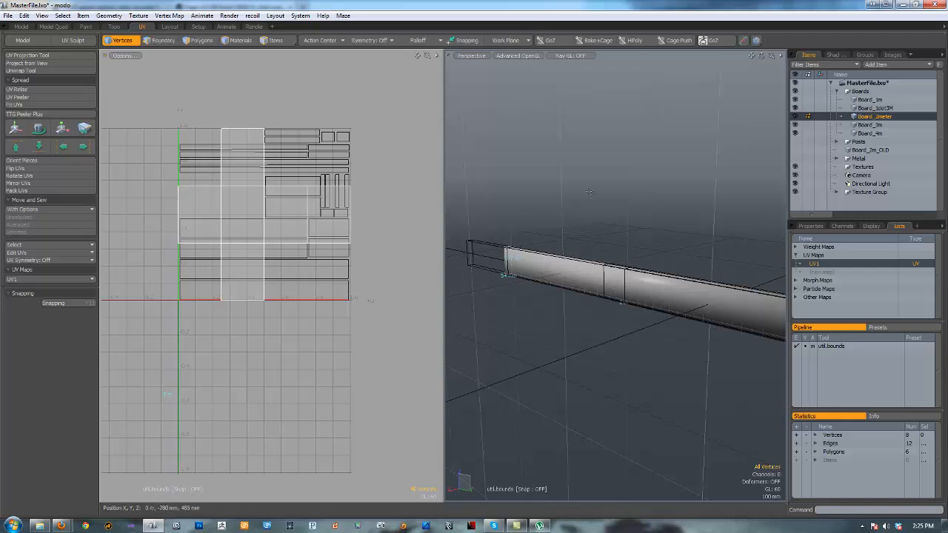
pyautogui.hotkey('ctrl', '3')
pyautogui.click(588, 162)
pyautogui.hotkey('ctrl', '3')
pyautogui.keyDown('alt'); pyautogui.keyDown('shift'); pyautogui.moveTo(591, 249); pyautogui.dragTo(560, 238); pyautogui.keyUp('shift'); pyautogui.keyUp('alt')
pyautogui.hotkey('ctrl', '3')
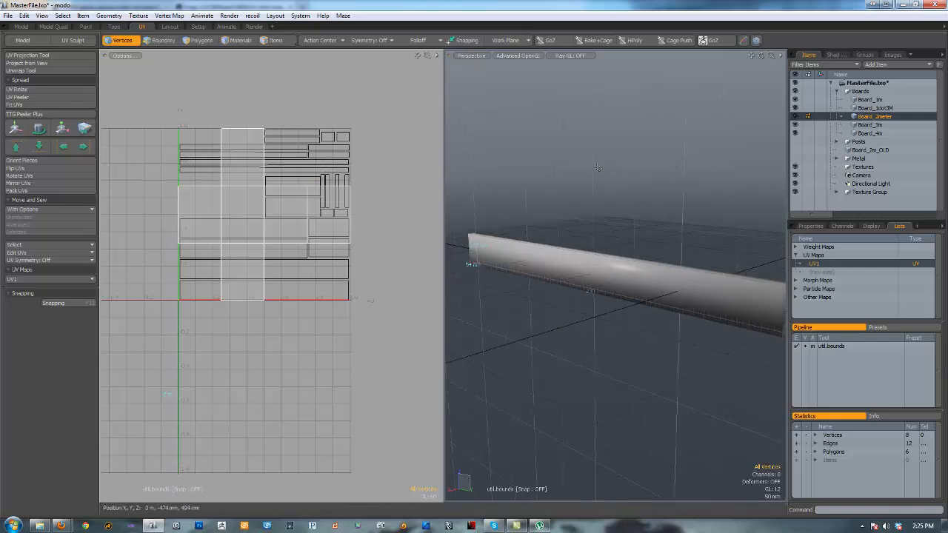
pyautogui.hotkey('ctrl', '3')
pyautogui.click(563, 190)
# Step: Unwrap the board into UV1 using all of its edges as seams, and orient the UV pieces straight
pyautogui.click(158, 42)
pyautogui.press('[')
pyautogui.keyDown('alt'); pyautogui.keyDown('shift'); pyautogui.moveTo(630, 217); pyautogui.dragTo(612, 208); pyautogui.keyUp('shift'); pyautogui.keyUp('alt')
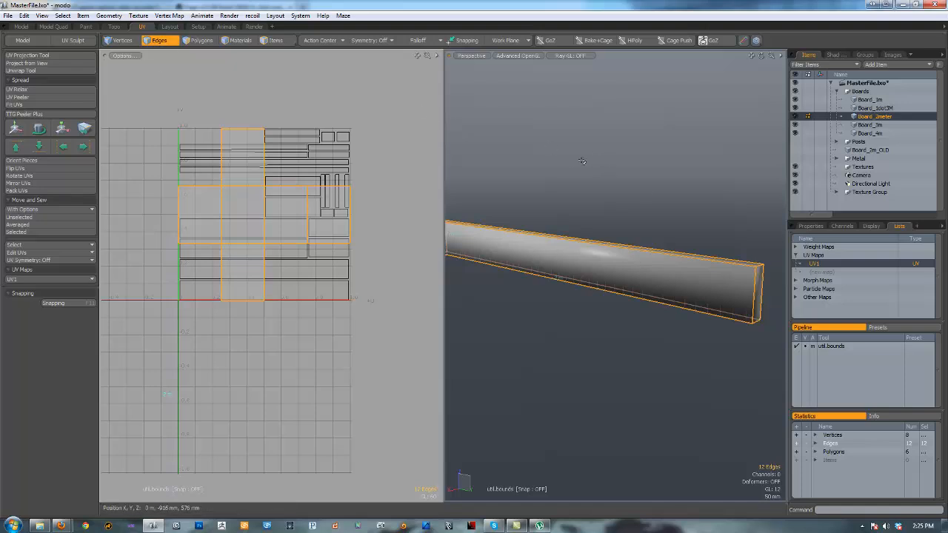
pyautogui.click(61, 69)
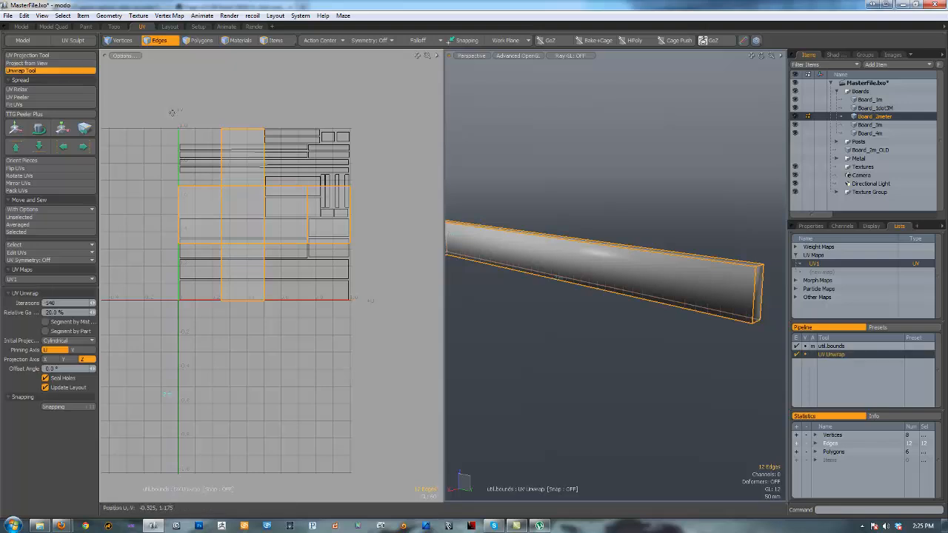
pyautogui.click(281, 109)
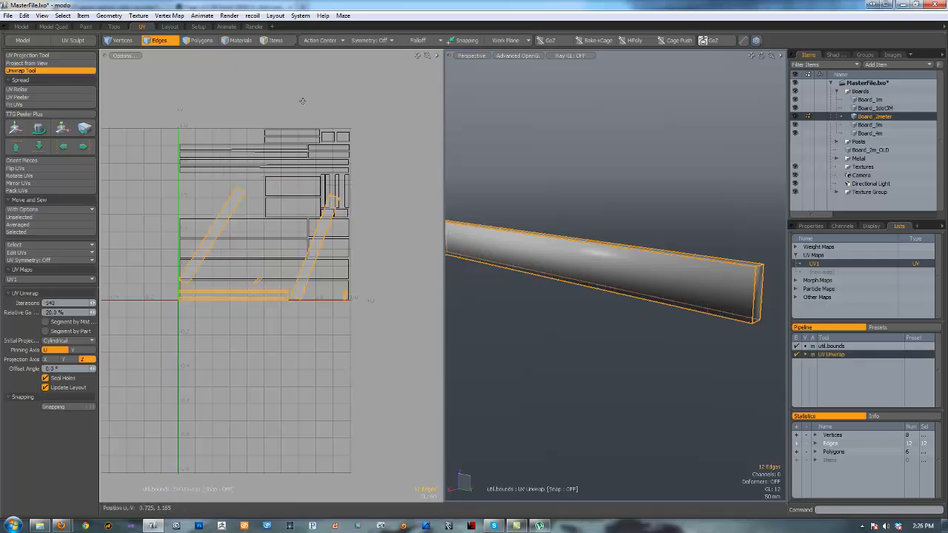
pyautogui.click(50, 158)
pyautogui.click(471, 284)
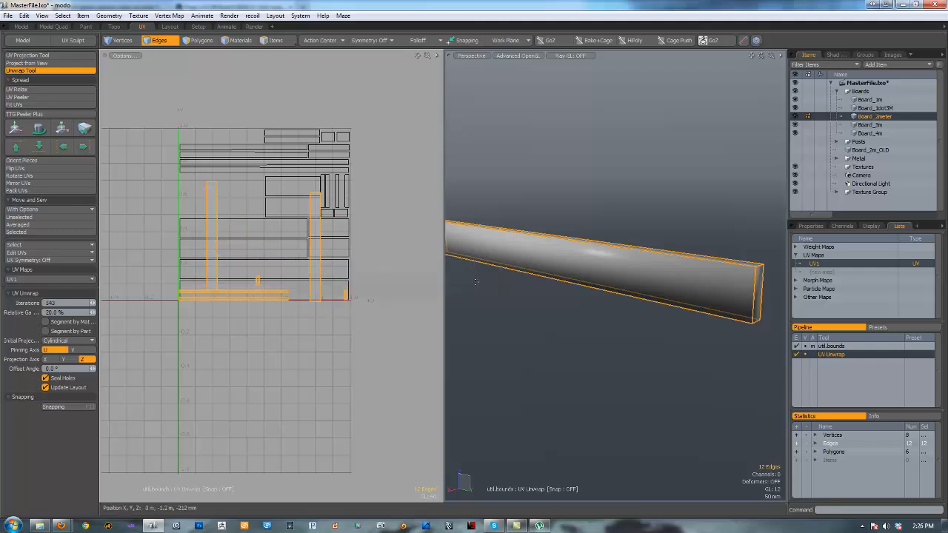
# Step: Rotate the two wide upright UV pieces to horizontal and move them in among the other board UVs
pyautogui.press('q')
pyautogui.click(195, 172)
pyautogui.press('3')
pyautogui.click(211, 222)
pyautogui.keyDown('shift'); pyautogui.click(314, 236); pyautogui.keyUp('shift')
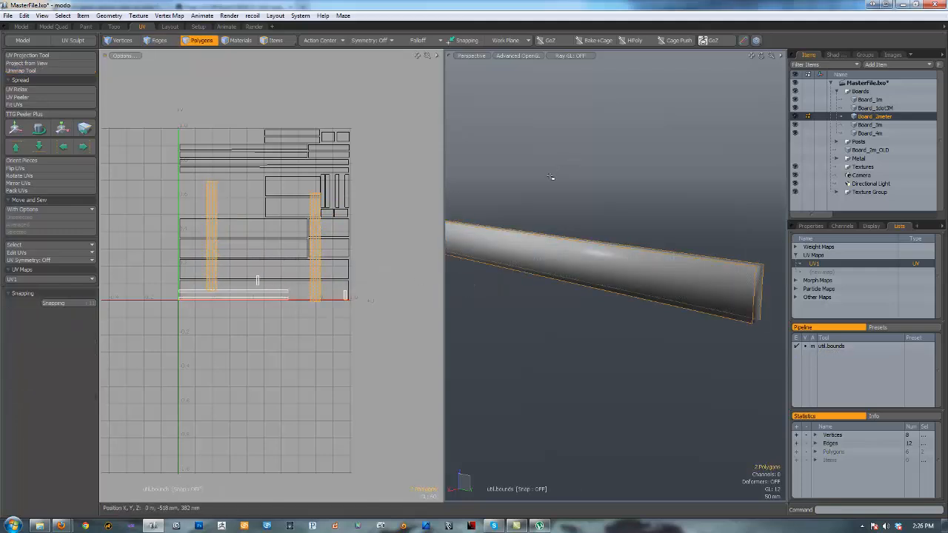
pyautogui.press('y')
pyautogui.moveTo(289, 190); pyautogui.dragTo(326, 271)
pyautogui.press('w')
pyautogui.moveTo(312, 194); pyautogui.dragTo(291, 164)
pyautogui.press('q')
pyautogui.click(331, 212)
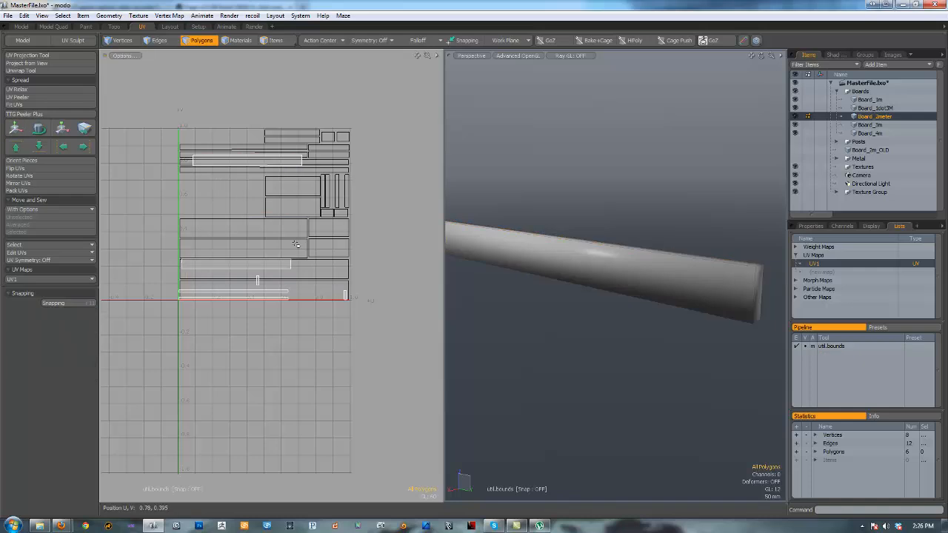
# Step: Move the two long narrow edge strips up into the free slot in the uppermost row of the UV layout
pyautogui.click(280, 293)
pyautogui.press('w')
pyautogui.moveTo(234, 260); pyautogui.dragTo(234, 102)
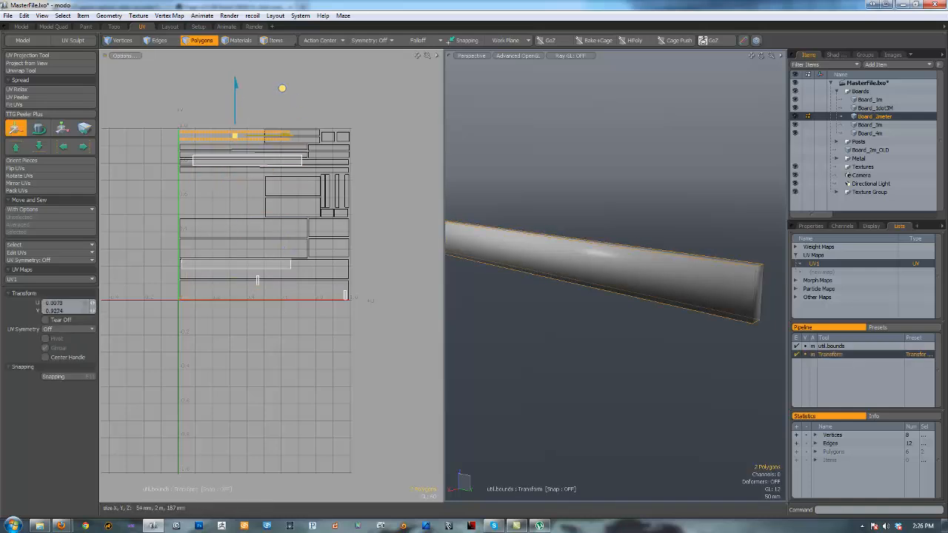
pyautogui.press('q')
# Step: Move the two wide UV pieces into the empty middle area beside the 1-metre board's pieces
pyautogui.click(244, 159)
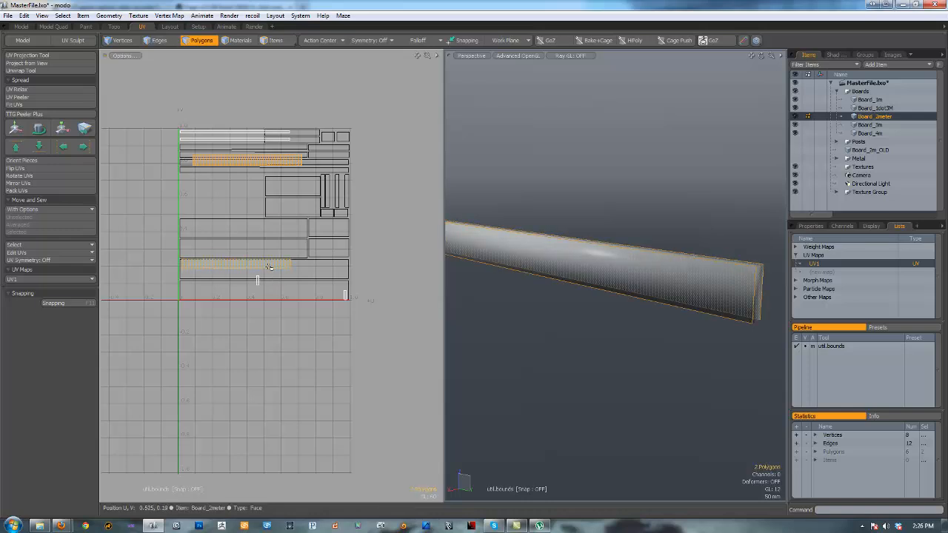
pyautogui.press('w')
pyautogui.moveTo(240, 212); pyautogui.dragTo(278, 150)
pyautogui.press('q')
pyautogui.click(237, 283)
pyautogui.press('w')
pyautogui.press('q')
# Step: Place the two small end-cap UV pieces in the free gaps between the narrow upright pieces
pyautogui.click(260, 279)
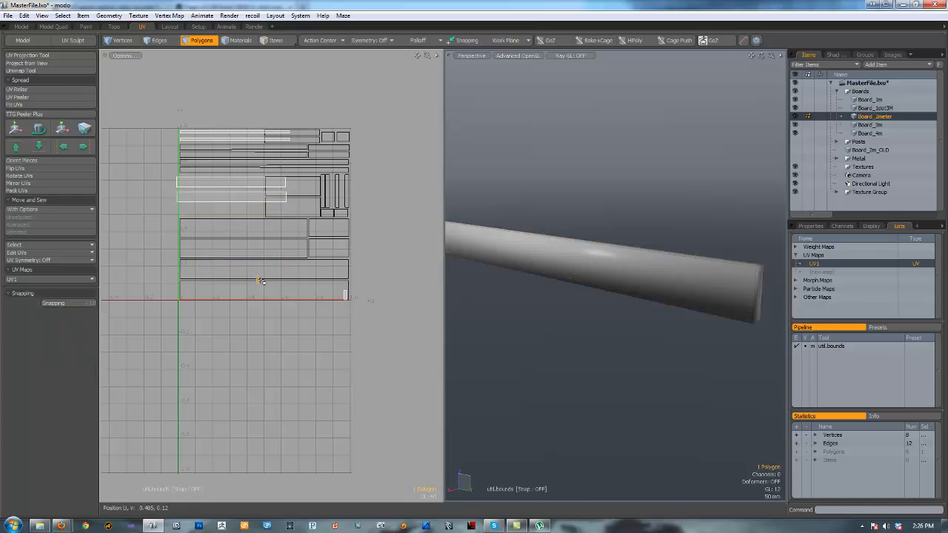
pyautogui.press('w')
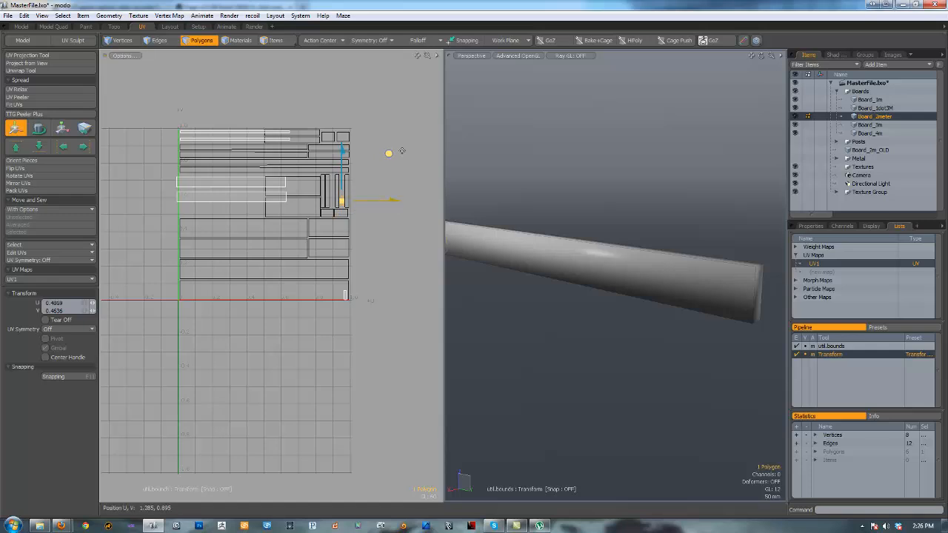
pyautogui.keyDown('ctrl'); pyautogui.keyDown('alt'); pyautogui.moveTo(370, 166); pyautogui.dragTo(411, 165); pyautogui.keyUp('alt'); pyautogui.keyUp('ctrl')
pyautogui.press('q')
pyautogui.click(341, 453)
pyautogui.press('w')
pyautogui.moveTo(367, 411); pyautogui.dragTo(356, 325)
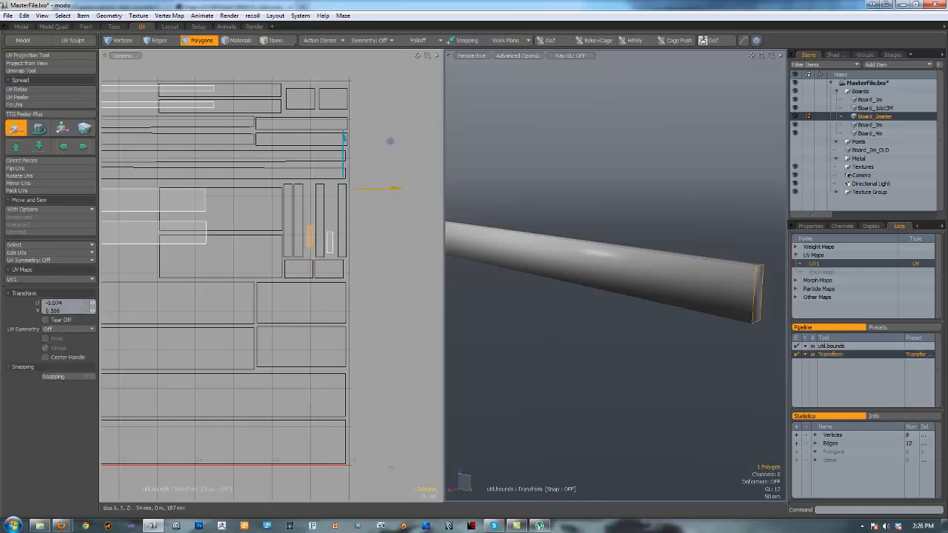
pyautogui.press('q')
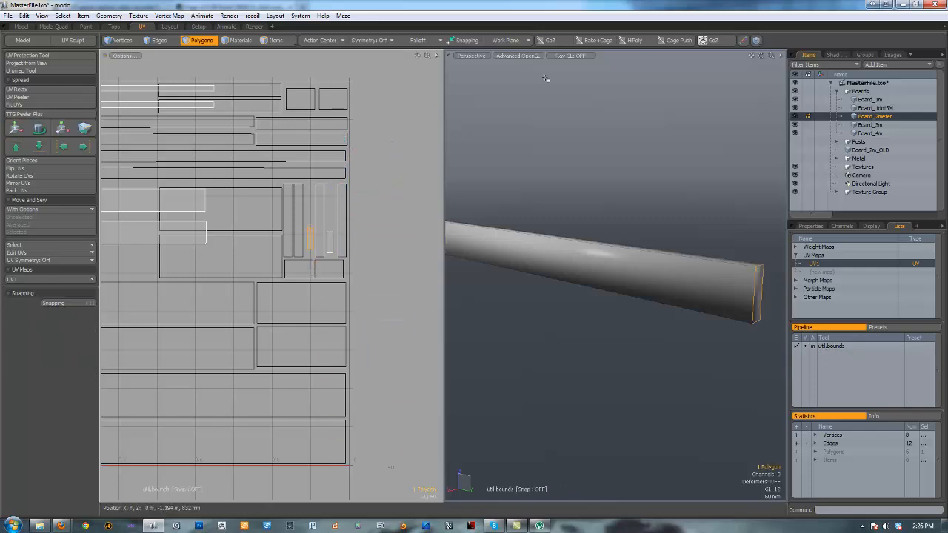
# Step: Display the Boards_dif texture behind the UVs, then replace it with the Boards_ddn normal map
pyautogui.click(835, 56)
pyautogui.click(807, 83)
pyautogui.click(813, 117)
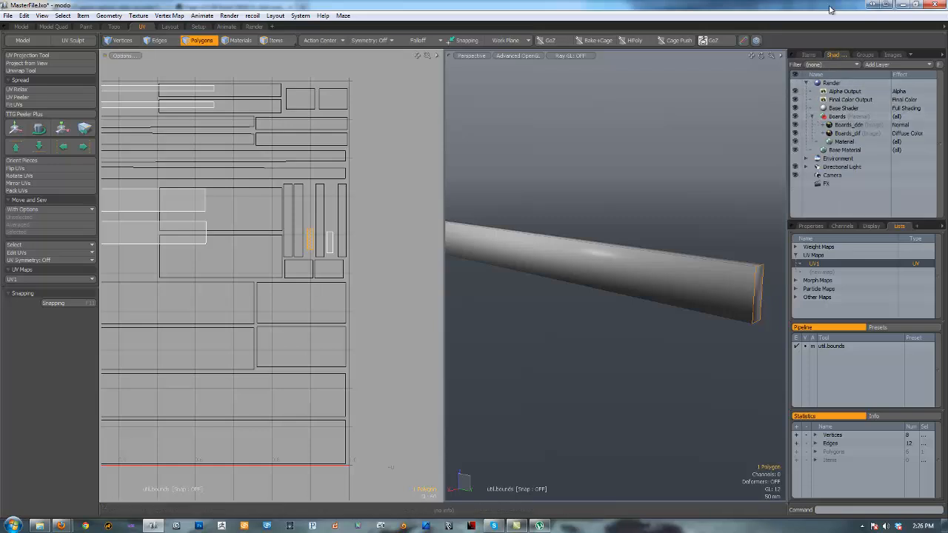
pyautogui.click(844, 134)
pyautogui.scroll(-4, 281, 161)
pyautogui.scroll(3, 228, 148)
pyautogui.keyDown('alt'); pyautogui.keyDown('shift'); pyautogui.moveTo(234, 178); pyautogui.dragTo(263, 174); pyautogui.keyUp('shift'); pyautogui.keyUp('alt')
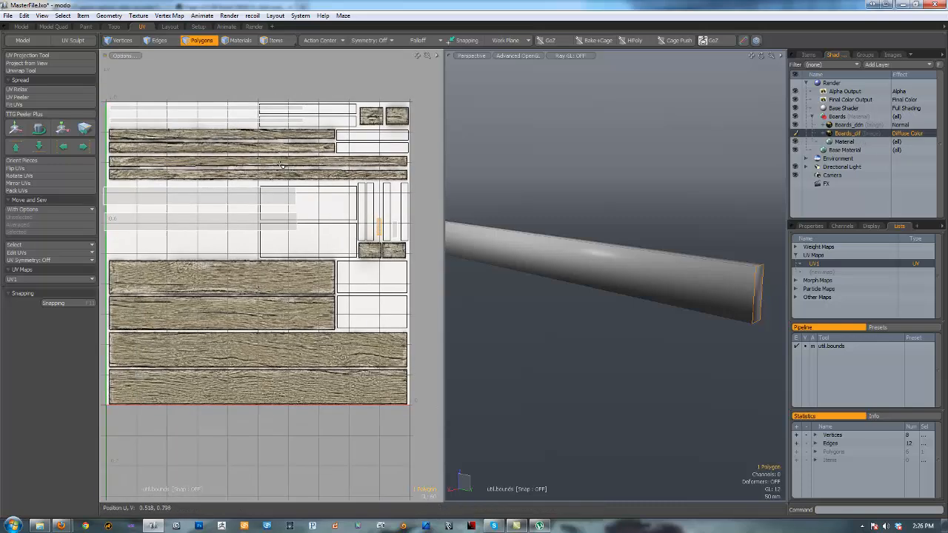
pyautogui.click(848, 124)
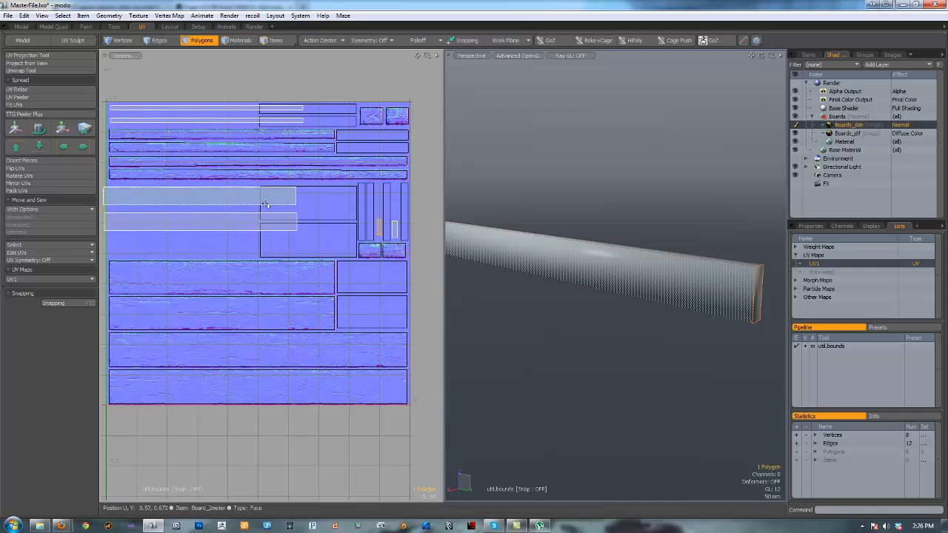
# Step: Set the UV view's backdrop to use the image aspect
pyautogui.click(132, 57)
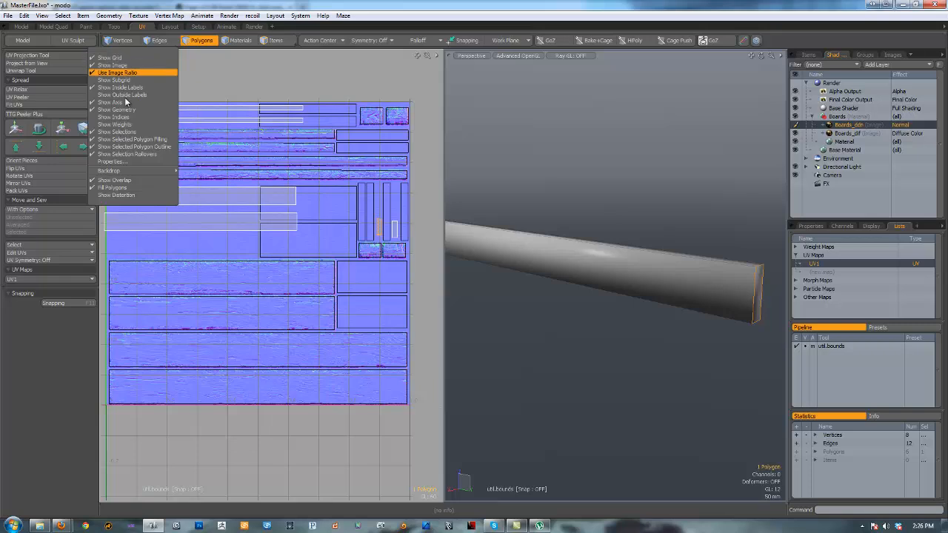
pyautogui.click(136, 162)
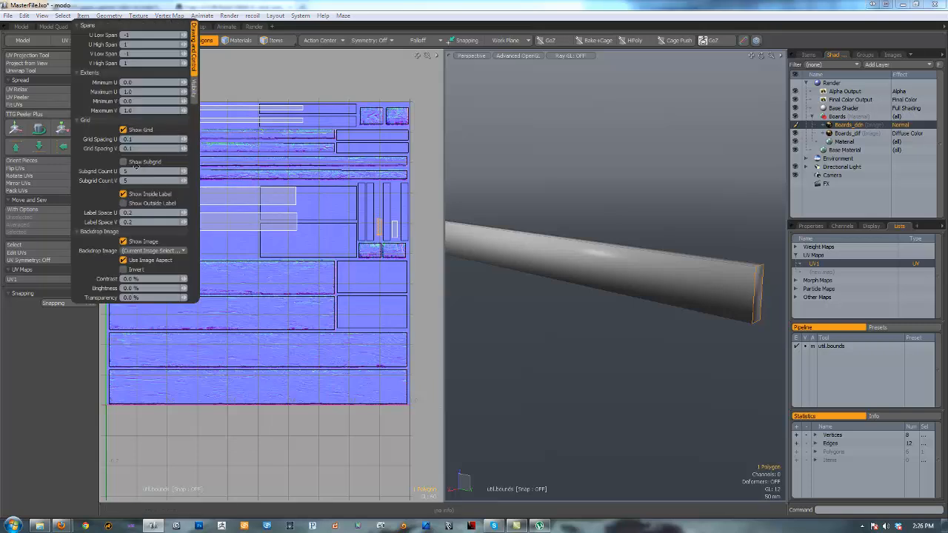
pyautogui.click(124, 260)
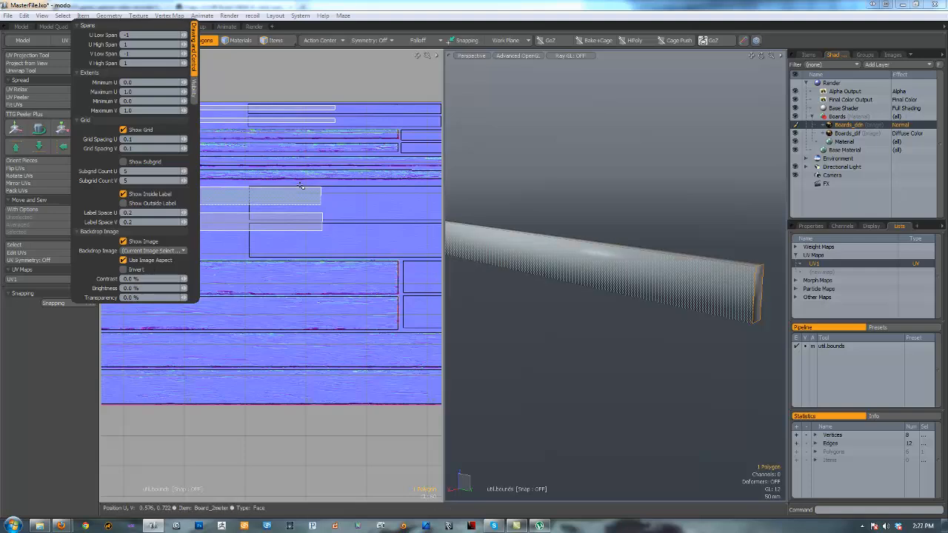
pyautogui.scroll(-5, 313, 147)
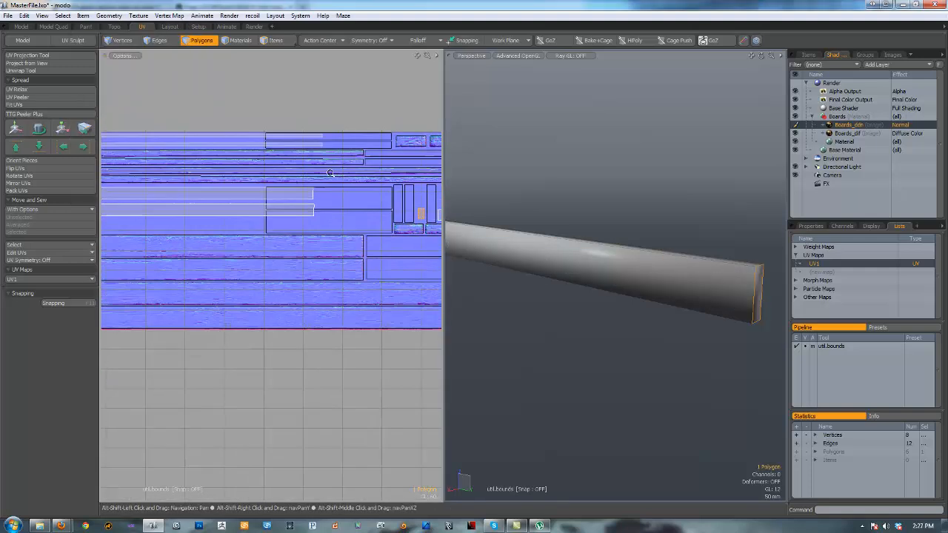
pyautogui.scroll(-1, 351, 158)
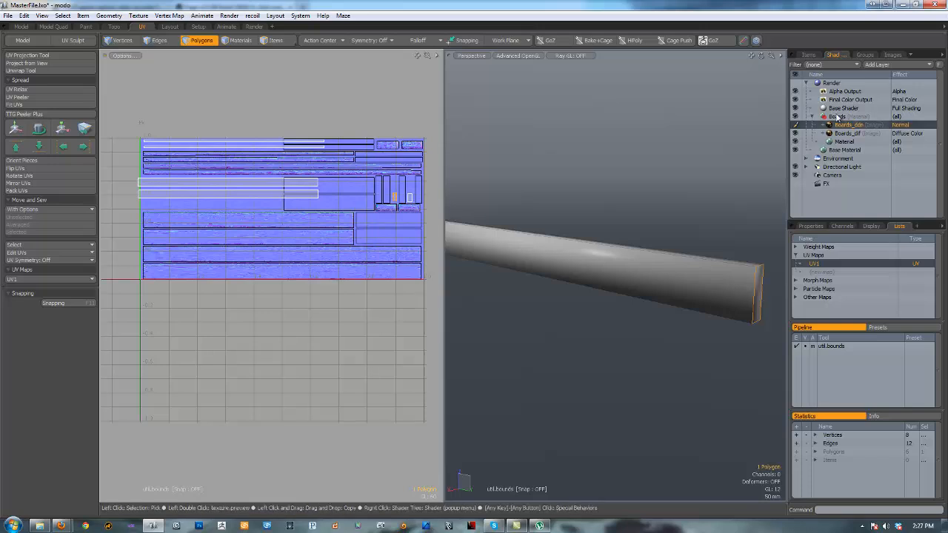
# Step: Select all five board meshes and nudge the two wide UV pieces of the 2-metre board within the free area
pyautogui.click(808, 55)
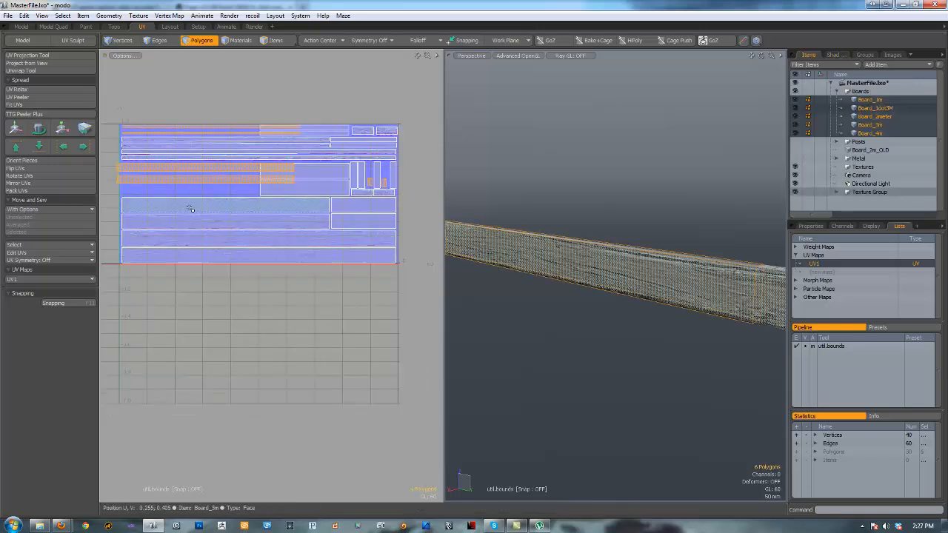
pyautogui.keyDown('ctrl'); pyautogui.keyDown('alt'); pyautogui.moveTo(193, 193); pyautogui.dragTo(279, 152); pyautogui.keyUp('alt'); pyautogui.keyUp('ctrl')
pyautogui.click(222, 186)
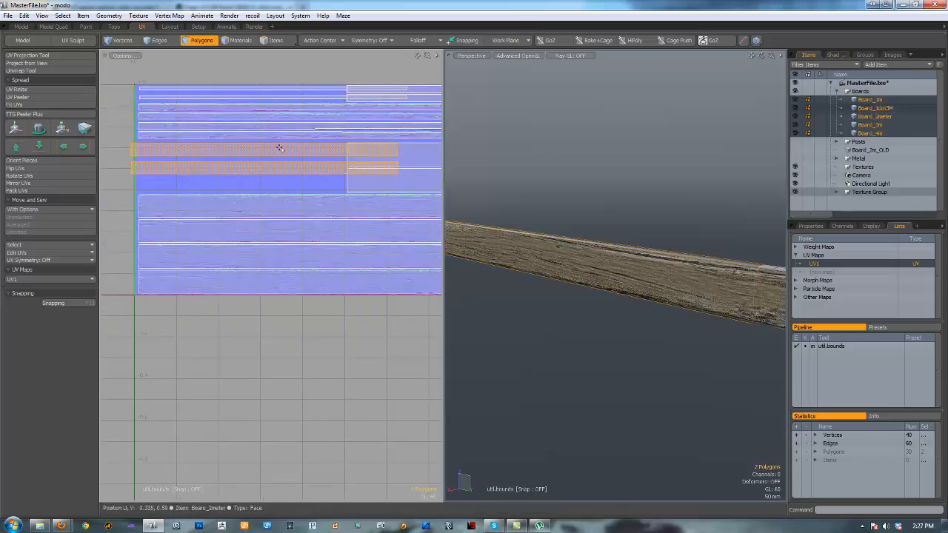
pyautogui.press('w')
pyautogui.moveTo(361, 112); pyautogui.dragTo(362, 119)
pyautogui.press('space')
# Step: Scale the upper wide UV piece down along U so it fits inside the free area
pyautogui.click(299, 158)
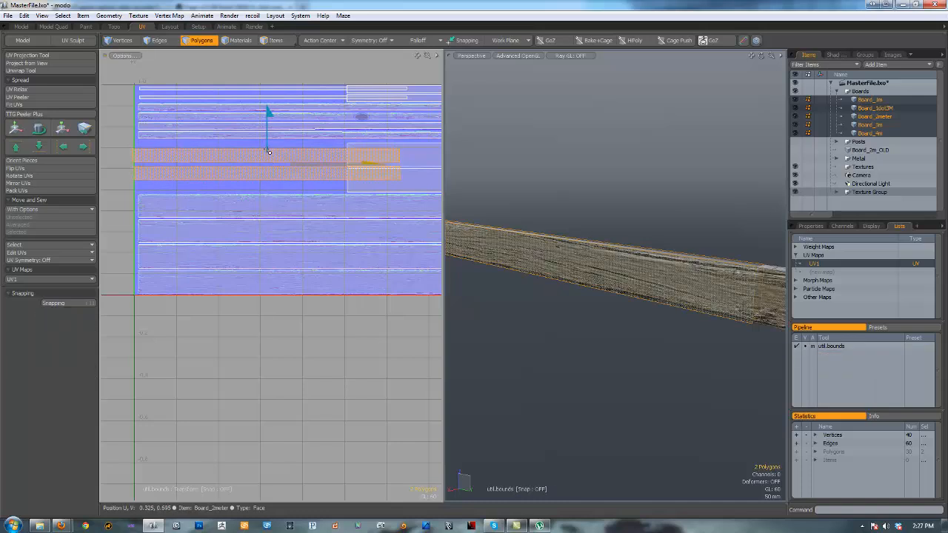
pyautogui.press('r')
pyautogui.moveTo(349, 157); pyautogui.dragTo(312, 159)
pyautogui.press('w')
pyautogui.press('r')
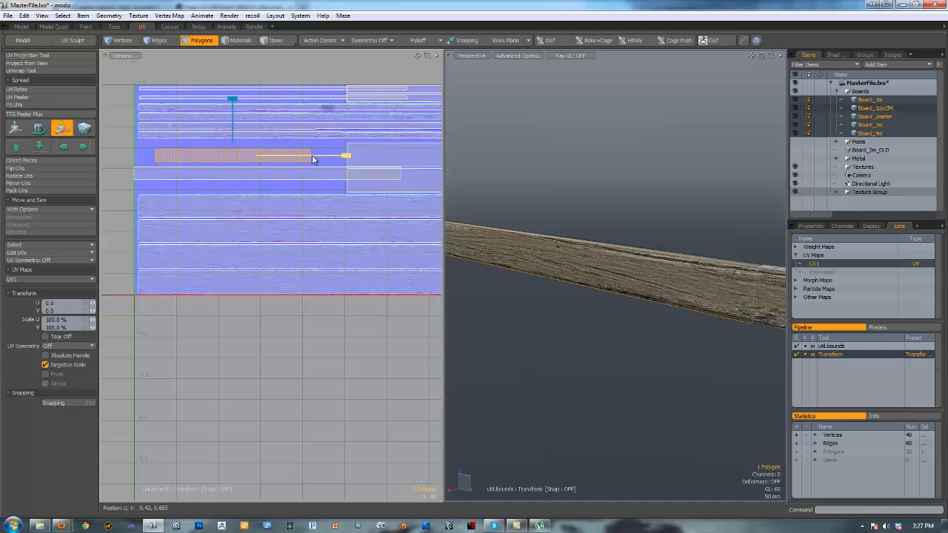
# Step: Align the left-end vertices of both wide UV pieces with the start of the other board pieces
pyautogui.click(123, 40)
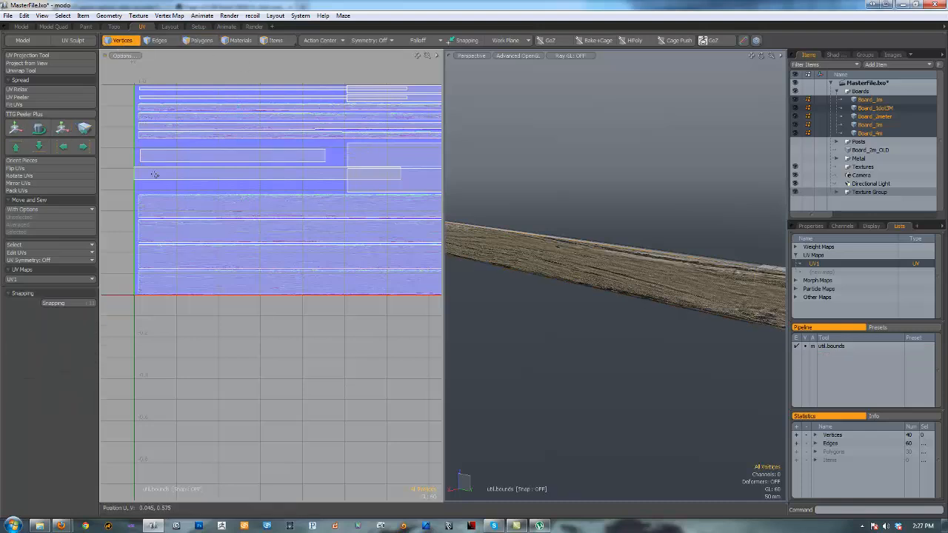
pyautogui.press('w')
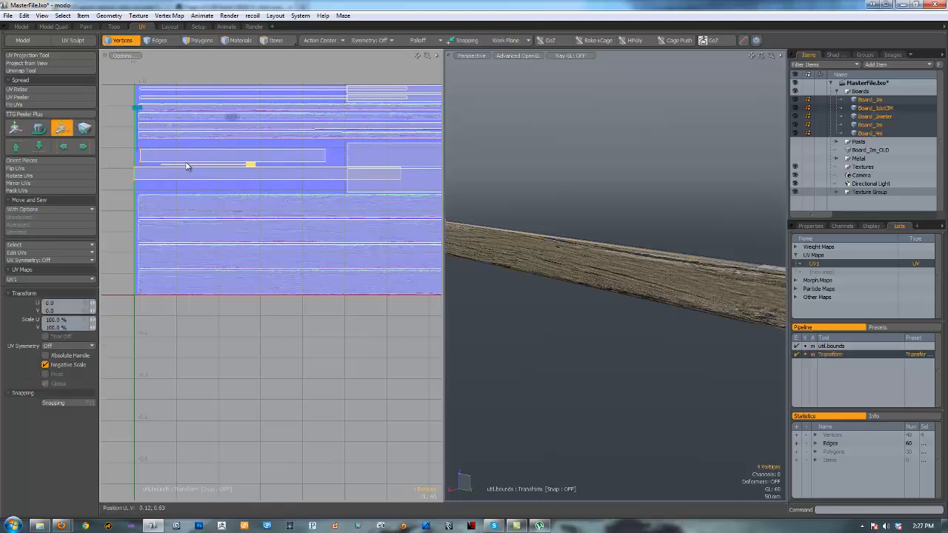
pyautogui.moveTo(185, 167); pyautogui.dragTo(131, 165)
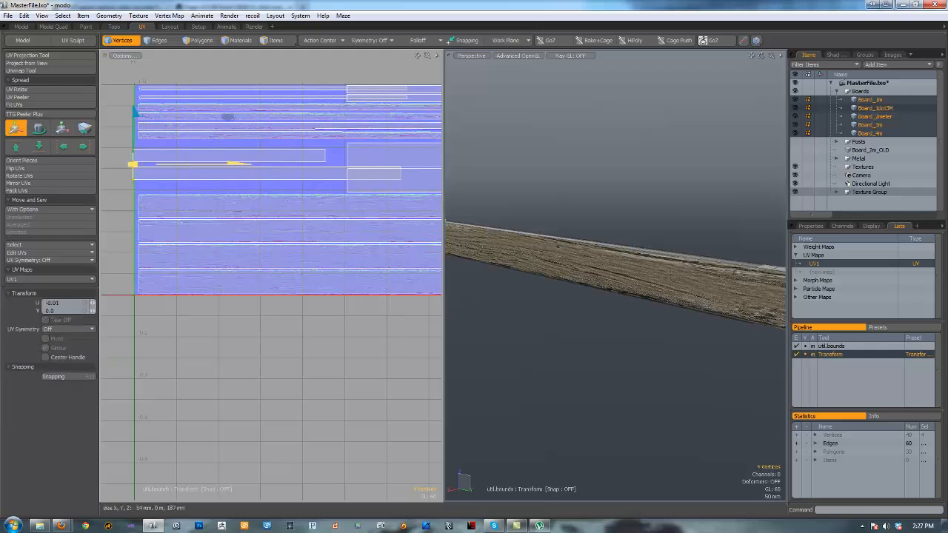
pyautogui.press('space')
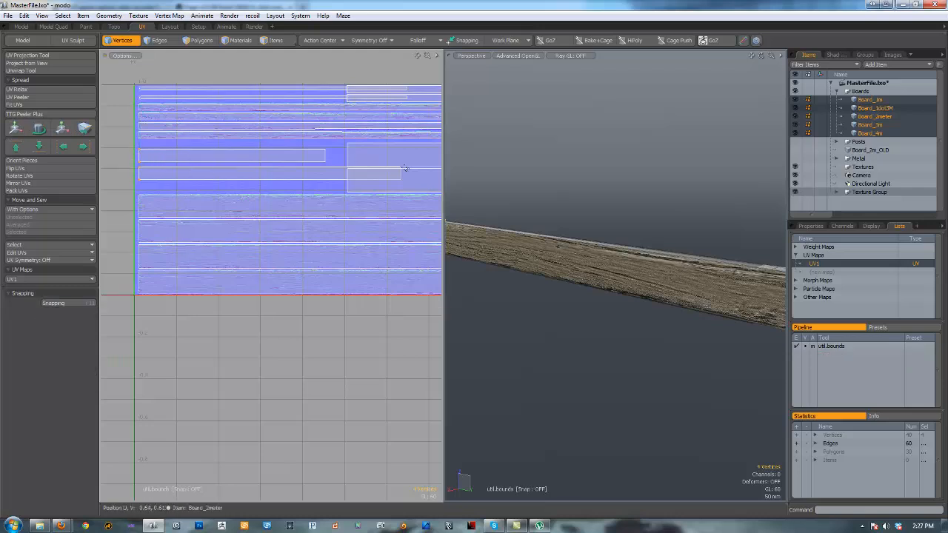
# Step: Align the right-end vertices of both wide UV pieces and extend them to just short of the neighbouring pieces
pyautogui.press('w')
pyautogui.moveTo(404, 174); pyautogui.dragTo(335, 174)
pyautogui.press('space')
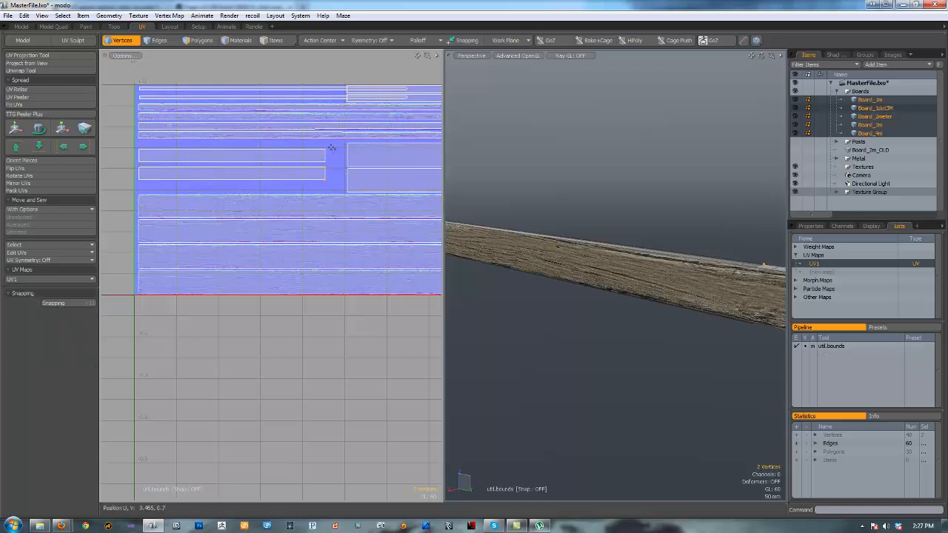
pyautogui.moveTo(330, 188); pyautogui.dragTo(333, 174, button='right')
pyautogui.press('w')
pyautogui.moveTo(327, 165); pyautogui.dragTo(344, 165)
pyautogui.press('space')
# Step: Move the long edges of both wide UV pieces so the pair fills the height of the free area
pyautogui.moveTo(349, 177); pyautogui.dragTo(267, 169, button='right')
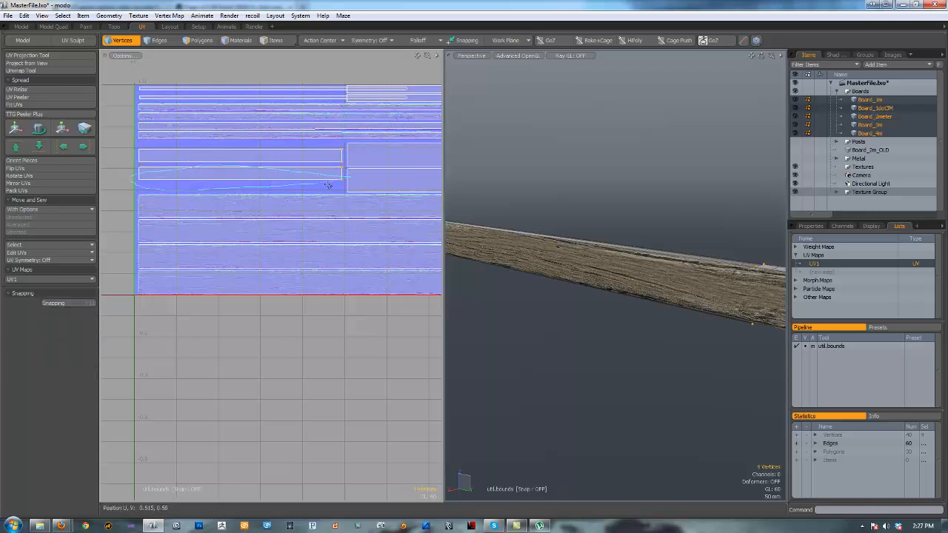
pyautogui.press('w')
pyautogui.press('space')
pyautogui.press('2')
pyautogui.press('w')
pyautogui.press('space')
pyautogui.click(240, 150)
pyautogui.press('w')
pyautogui.press('space')
pyautogui.moveTo(240, 150); pyautogui.dragTo(244, 166)
pyautogui.click(244, 160)
pyautogui.press('w')
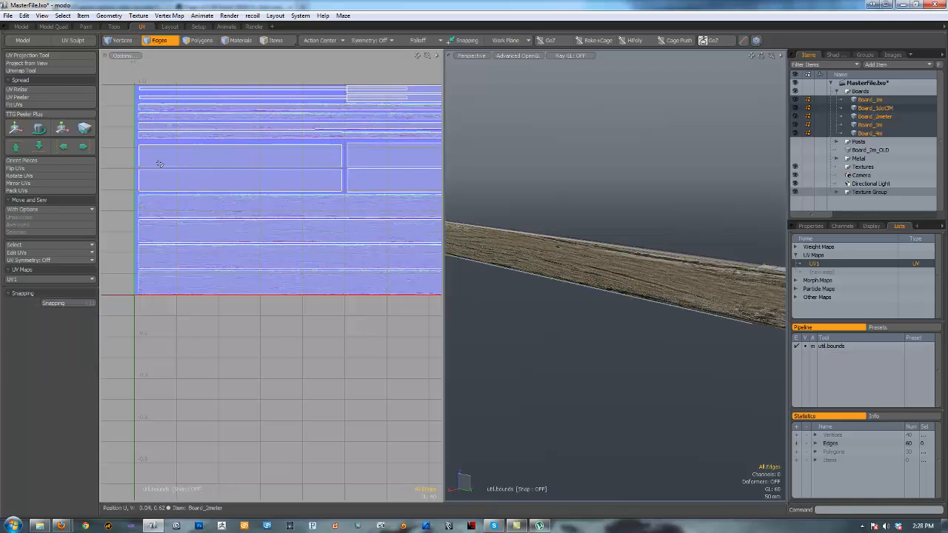
# Step: Fine-tune the uppermost long edge of the upper wide UV piece
pyautogui.keyDown('alt'); pyautogui.moveTo(121, 174); pyautogui.dragTo(109, 178); pyautogui.keyUp('alt')
pyautogui.click(241, 148)
pyautogui.press('w')
pyautogui.moveTo(227, 131); pyautogui.dragTo(226, 131)
pyautogui.press('space')
# Step: Move the lower and upper edges of the two end-cap UV pieces to match the height of the neighbouring narrow pieces
pyautogui.scroll(-1, 127, 154)
pyautogui.keyDown('alt'); pyautogui.moveTo(421, 170); pyautogui.dragTo(353, 161); pyautogui.keyUp('alt')
pyautogui.scroll(4, 384, 170)
pyautogui.click(376, 182)
pyautogui.keyDown('shift'); pyautogui.click(322, 179); pyautogui.keyUp('shift')
pyautogui.press('w')
pyautogui.press('r')
pyautogui.press('w')
pyautogui.press('space')
pyautogui.click(322, 149)
pyautogui.keyDown('shift'); pyautogui.click(375, 153); pyautogui.keyUp('shift')
pyautogui.press('w')
pyautogui.moveTo(351, 128)
pyautogui.mouseDown()
pyautogui.moveTo(352, 71)
pyautogui.moveTo(356, 139)
pyautogui.mouseUp()
pyautogui.press('r')
pyautogui.press('w')
pyautogui.press('space')
# Step: Shift the side edges of the end-cap UV pieces sideways so they fill their gaps
pyautogui.click(315, 131)
pyautogui.press('w')
pyautogui.press('space')
pyautogui.click(385, 138)
pyautogui.press('w')
pyautogui.moveTo(423, 137); pyautogui.dragTo(429, 135)
pyautogui.press('space')
# Step: Align the short ends of the two long narrow UV strips with the bounds of their slot
pyautogui.scroll(-3, 326, 120)
pyautogui.keyDown('alt'); pyautogui.moveTo(327, 120); pyautogui.dragTo(326, 166); pyautogui.keyUp('alt')
pyautogui.scroll(5, 339, 156)
pyautogui.click(363, 150)
pyautogui.keyDown('shift'); pyautogui.click(363, 188); pyautogui.keyUp('shift')
pyautogui.press('r')
pyautogui.press('w')
pyautogui.press('space')
pyautogui.press('w')
pyautogui.press('space')
# Step: Adjust the long edges of the two narrow UV strips to fill their rows
pyautogui.keyDown('alt'); pyautogui.keyDown('shift'); pyautogui.moveTo(415, 161); pyautogui.dragTo(212, 162); pyautogui.keyUp('shift'); pyautogui.keyUp('alt')
pyautogui.click(259, 159)
pyautogui.keyDown('shift'); pyautogui.click(259, 185); pyautogui.keyUp('shift')
pyautogui.press('w')
pyautogui.press('space')
pyautogui.click(264, 179)
pyautogui.keyDown('shift'); pyautogui.click(263, 146); pyautogui.keyUp('shift')
pyautogui.press('w')
pyautogui.click(262, 147)
pyautogui.moveTo(263, 139); pyautogui.dragTo(262, 136)
pyautogui.keyDown('ctrl'); pyautogui.keyDown('alt'); pyautogui.moveTo(262, 137); pyautogui.dragTo(104, 115); pyautogui.keyUp('alt'); pyautogui.keyUp('ctrl')
pyautogui.keyDown('alt'); pyautogui.keyDown('shift'); pyautogui.moveTo(104, 114); pyautogui.dragTo(240, 123); pyautogui.keyUp('shift'); pyautogui.keyUp('alt')
pyautogui.press('space')
pyautogui.click(284, 99)
# Step: Check the spacing of the board pieces across the UV layout and save the master file
pyautogui.keyDown('alt'); pyautogui.keyDown('shift'); pyautogui.moveTo(355, 118); pyautogui.dragTo(141, 139); pyautogui.keyUp('shift'); pyautogui.keyUp('alt')
pyautogui.keyDown('alt'); pyautogui.keyDown('shift'); pyautogui.moveTo(225, 142); pyautogui.dragTo(169, 144); pyautogui.keyUp('shift'); pyautogui.keyUp('alt')
pyautogui.keyDown('ctrl'); pyautogui.keyDown('alt'); pyautogui.moveTo(222, 144); pyautogui.dragTo(318, 148); pyautogui.keyUp('alt'); pyautogui.keyUp('ctrl')
pyautogui.keyDown('alt'); pyautogui.keyDown('shift'); pyautogui.moveTo(346, 145); pyautogui.dragTo(271, 157); pyautogui.keyUp('shift'); pyautogui.keyUp('alt')
pyautogui.keyDown('alt'); pyautogui.keyDown('shift'); pyautogui.moveTo(271, 156); pyautogui.dragTo(255, 141); pyautogui.keyUp('shift'); pyautogui.keyUp('alt')
pyautogui.keyDown('alt'); pyautogui.keyDown('shift'); pyautogui.moveTo(256, 140); pyautogui.dragTo(251, 156); pyautogui.keyUp('shift'); pyautogui.keyUp('alt')
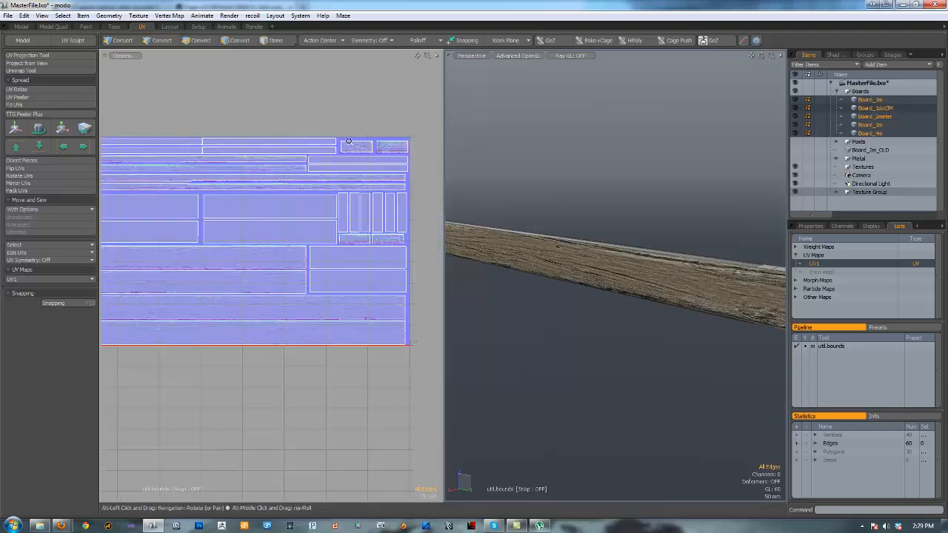
pyautogui.keyDown('ctrl'); pyautogui.keyDown('alt'); pyautogui.moveTo(325, 142); pyautogui.dragTo(358, 127); pyautogui.keyUp('alt'); pyautogui.keyUp('ctrl')
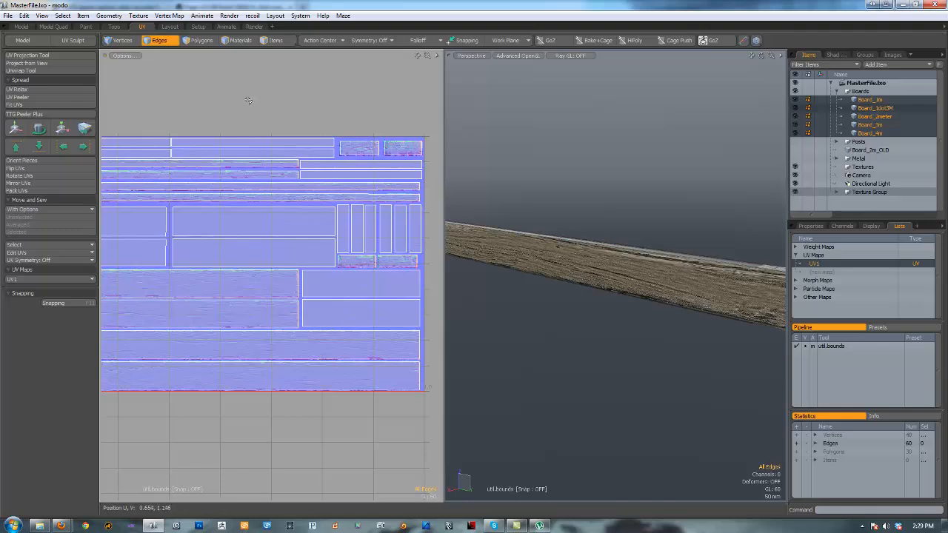
# Step: Switch to the Model layout and set its background meshes to invisible
pyautogui.keyDown('alt'); pyautogui.moveTo(632, 244); pyautogui.dragTo(590, 235); pyautogui.keyUp('alt')
pyautogui.keyDown('ctrl'); pyautogui.keyDown('alt'); pyautogui.moveTo(648, 211); pyautogui.dragTo(590, 205); pyautogui.keyUp('alt'); pyautogui.keyUp('ctrl')
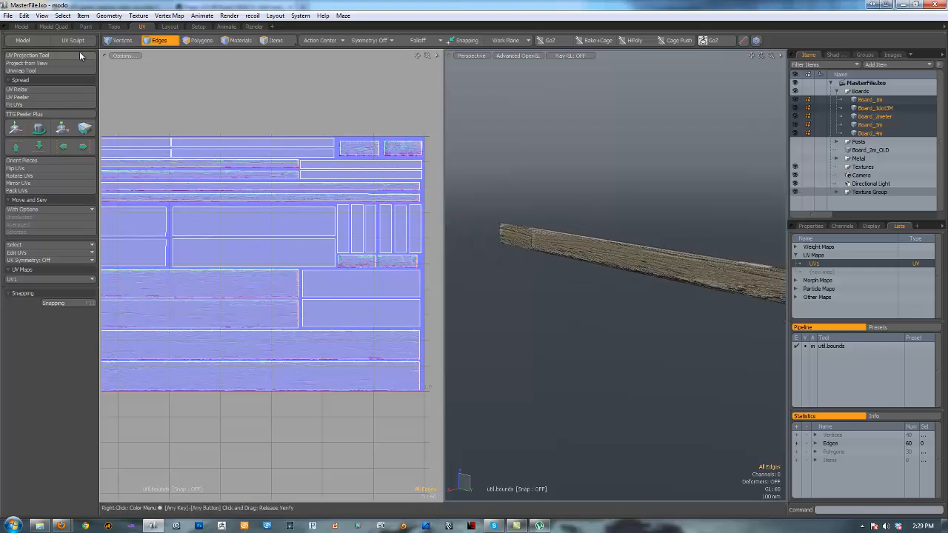
pyautogui.click(32, 28)
pyautogui.keyDown('ctrl'); pyautogui.keyDown('alt'); pyautogui.moveTo(628, 248); pyautogui.dragTo(586, 236); pyautogui.keyUp('alt'); pyautogui.keyUp('ctrl')
pyautogui.hotkey('ctrl', '3')
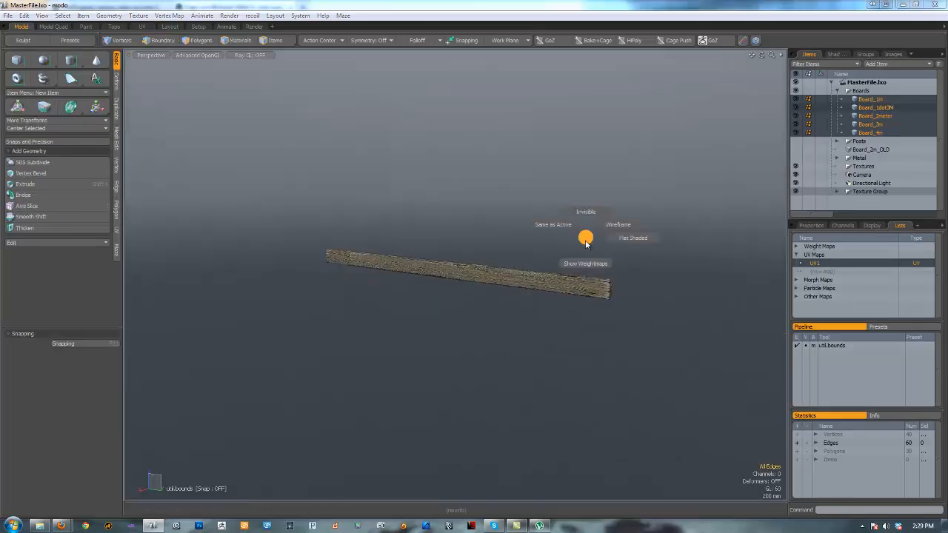
pyautogui.click(582, 216)
pyautogui.keyDown('ctrl'); pyautogui.keyDown('alt'); pyautogui.moveTo(465, 259); pyautogui.dragTo(464, 280); pyautogui.keyUp('alt'); pyautogui.keyUp('ctrl')
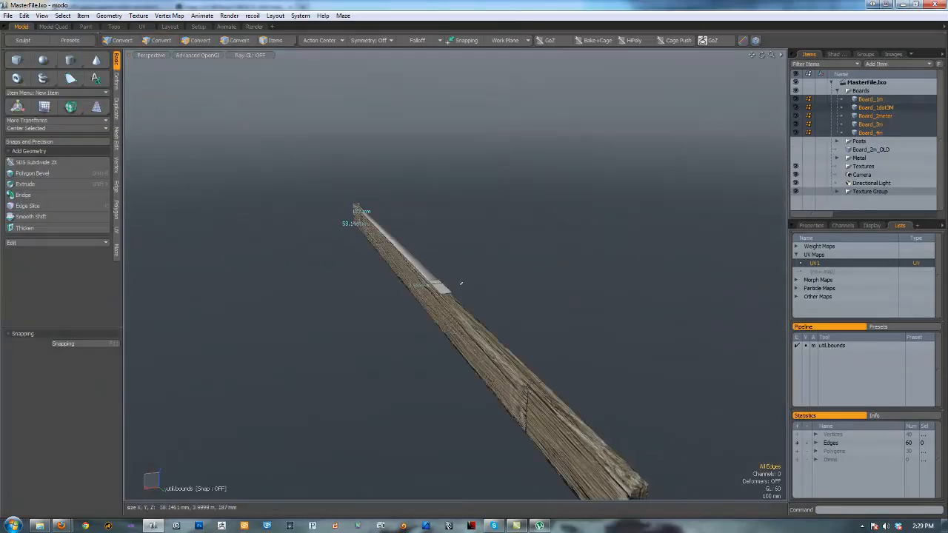
pyautogui.hotkey('ctrl', '3')
pyautogui.click(460, 249)
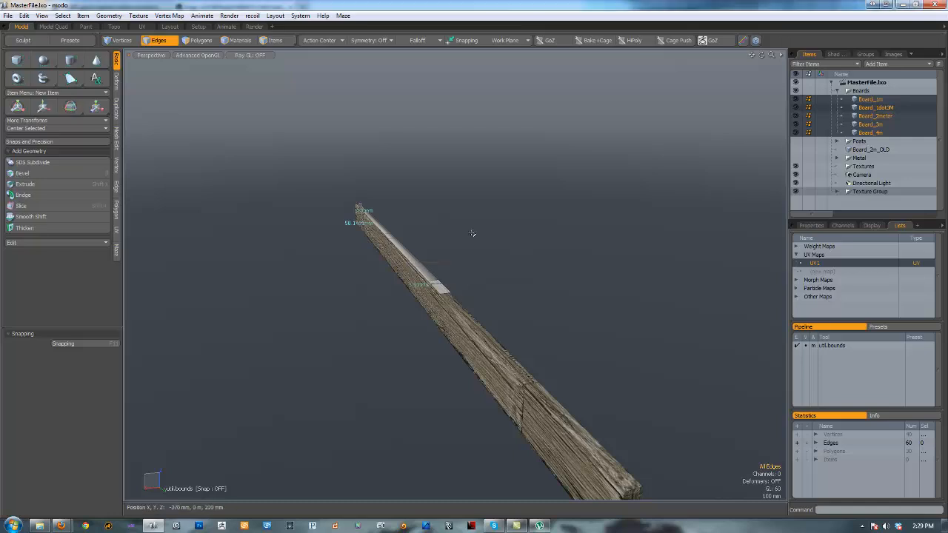
# Step: Assign the existing Boards material to all polygons of Board_2meter
pyautogui.click(881, 116)
pyautogui.keyDown('alt'); pyautogui.moveTo(481, 179); pyautogui.dragTo(423, 157); pyautogui.keyUp('alt')
pyautogui.click(201, 40)
pyautogui.keyDown('alt'); pyautogui.moveTo(455, 214); pyautogui.dragTo(378, 219); pyautogui.keyUp('alt')
pyautogui.press('m')
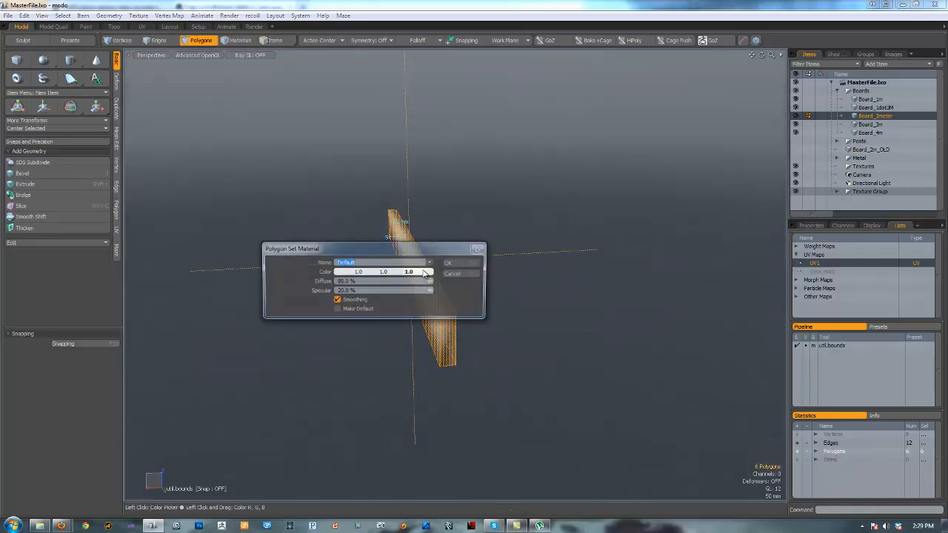
pyautogui.click(429, 262)
pyautogui.click(449, 259)
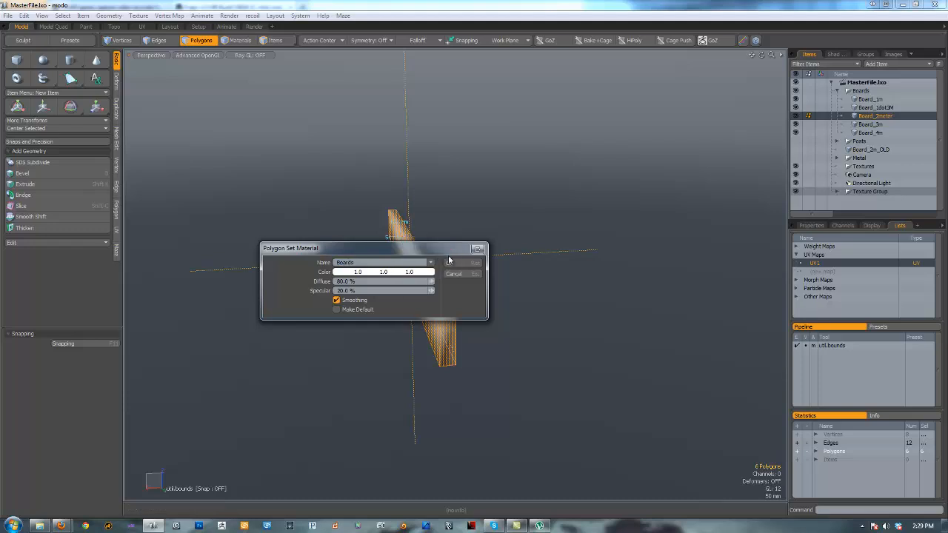
# Step: Confirm the Boards material assignment and show the surface properties of the Material layer in the Boards group
pyautogui.click(474, 263)
pyautogui.keyDown('alt'); pyautogui.moveTo(523, 171); pyautogui.dragTo(746, 158); pyautogui.keyUp('alt')
pyautogui.click(837, 55)
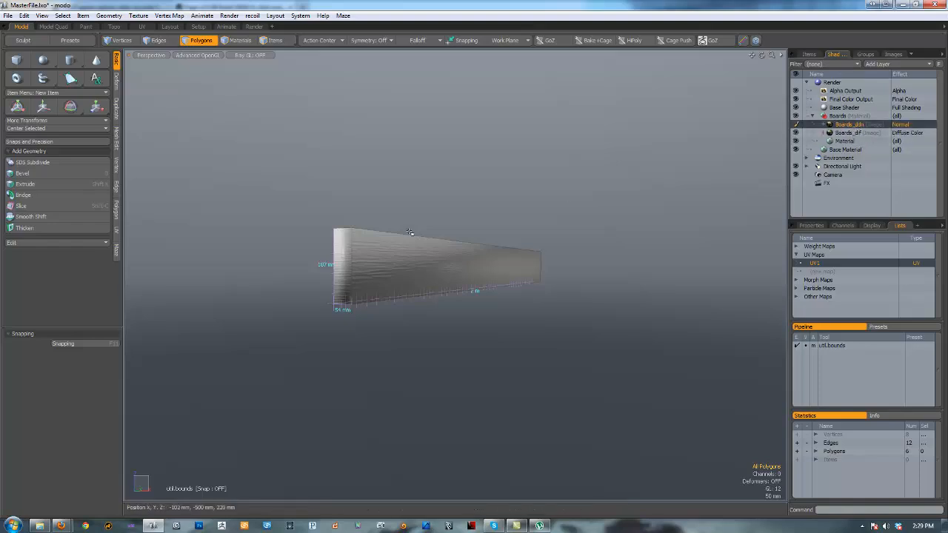
pyautogui.click(858, 134)
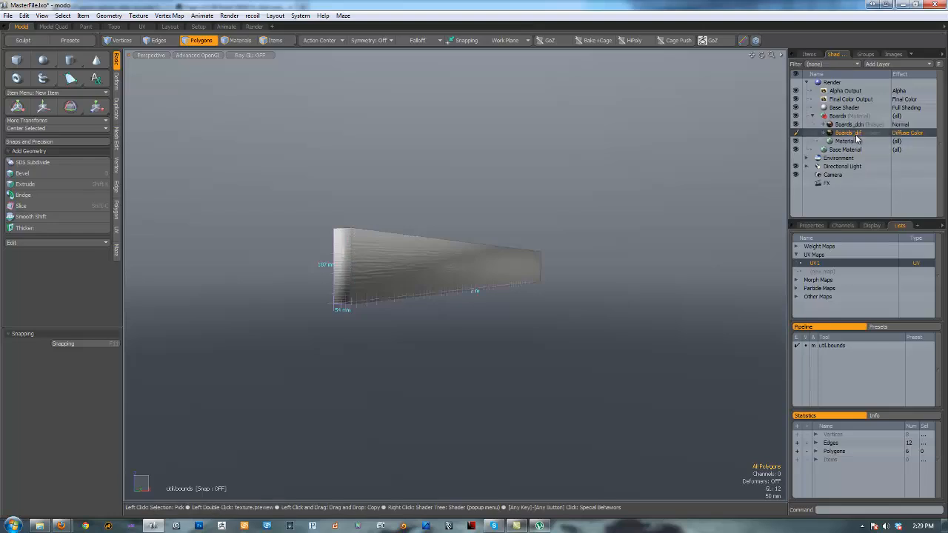
pyautogui.click(851, 141)
pyautogui.click(811, 225)
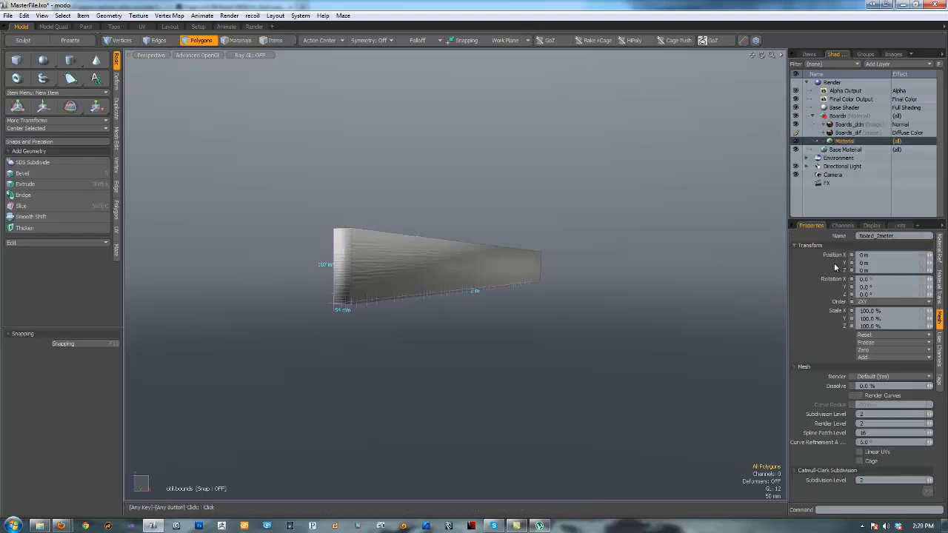
pyautogui.click(940, 250)
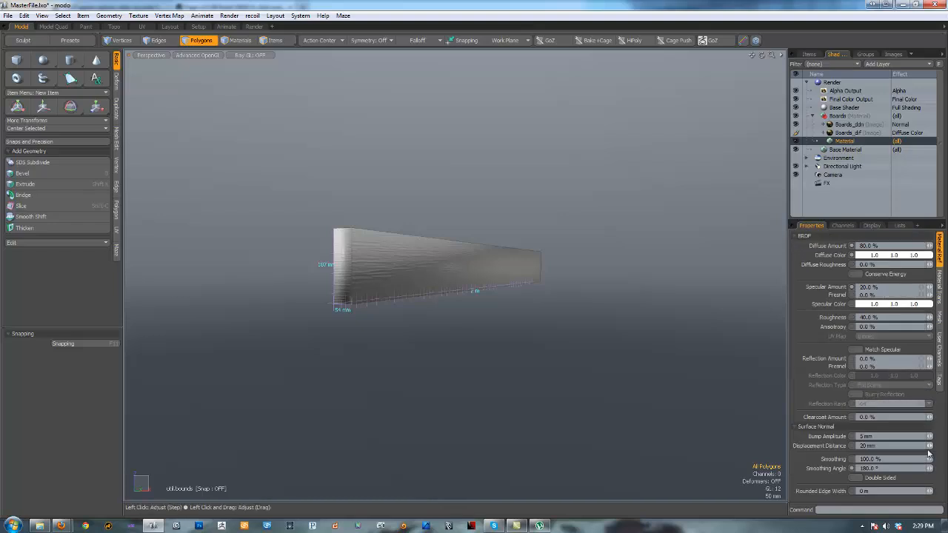
# Step: Harden the edges of Board_2meter along its UV borders and check the mesh against the UV layout
pyautogui.click(116, 187)
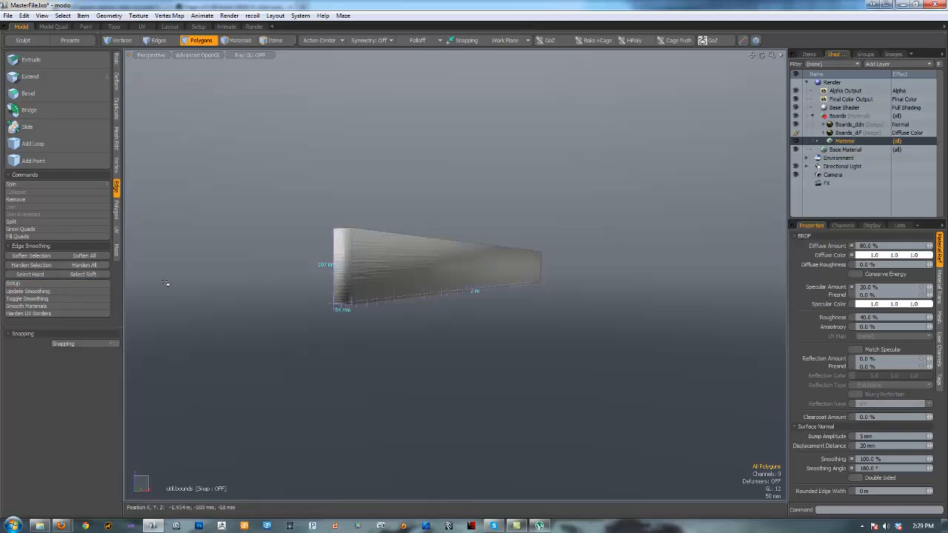
pyautogui.click(42, 314)
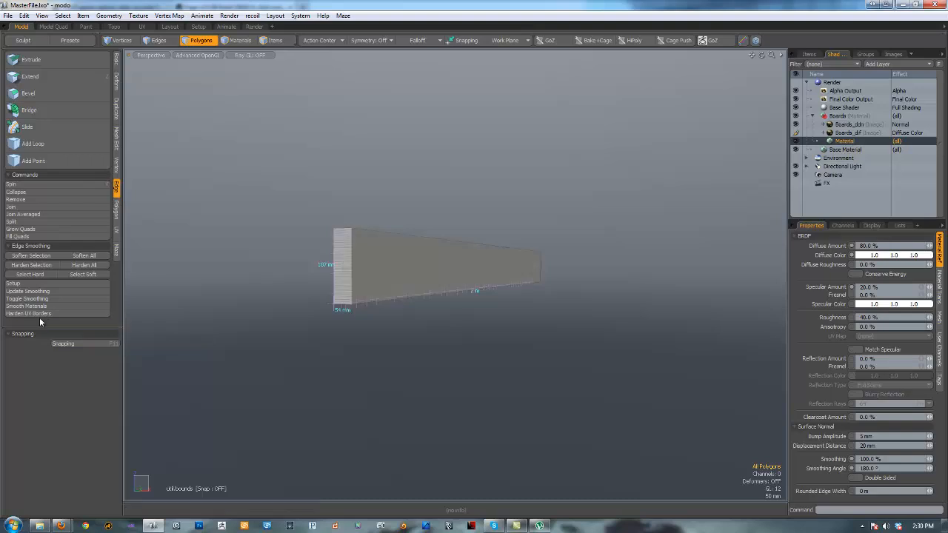
pyautogui.keyDown('alt'); pyautogui.moveTo(400, 210); pyautogui.dragTo(164, 197); pyautogui.keyUp('alt')
pyautogui.click(141, 27)
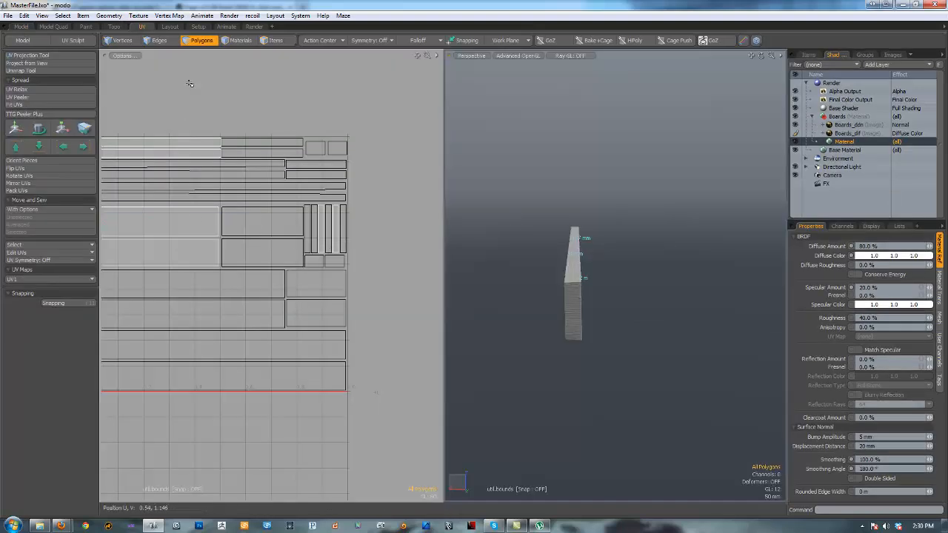
pyautogui.click(32, 27)
pyautogui.moveTo(459, 244)
pyautogui.keyDown('alt'); pyautogui.mouseDown()
pyautogui.moveTo(436, 237)
pyautogui.moveTo(565, 260)
pyautogui.moveTo(531, 262)
pyautogui.moveTo(552, 261)
pyautogui.mouseUp(); pyautogui.keyUp('alt')
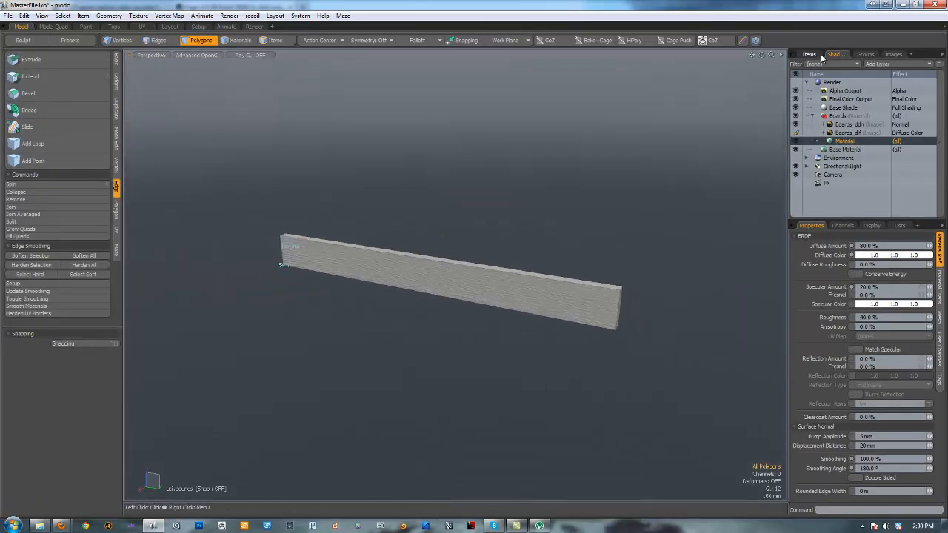
# Step: Compare Board_2meter with Board_1m, Board_1dot3M, Board_3m and Board_4m by viewing each mesh in turn
pyautogui.click(808, 54)
pyautogui.click(896, 127)
pyautogui.click(899, 131)
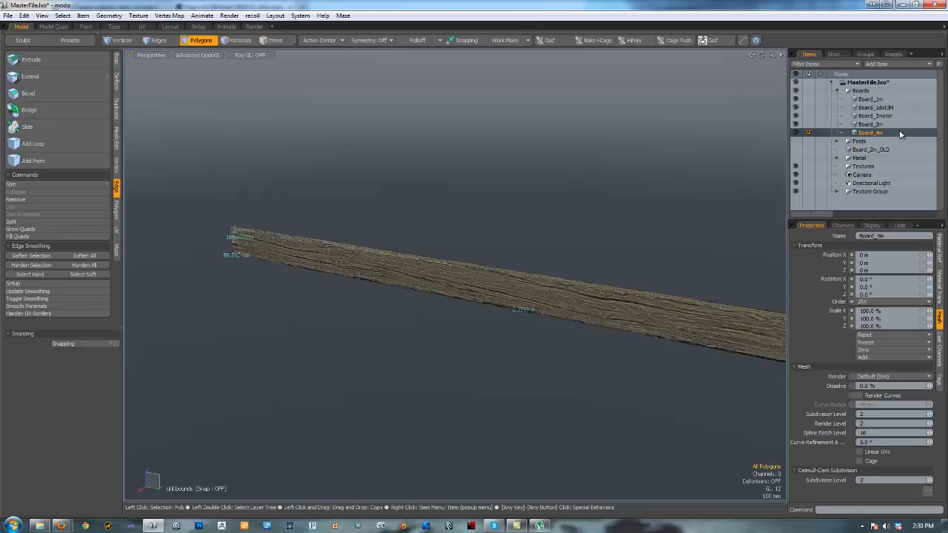
pyautogui.click(899, 125)
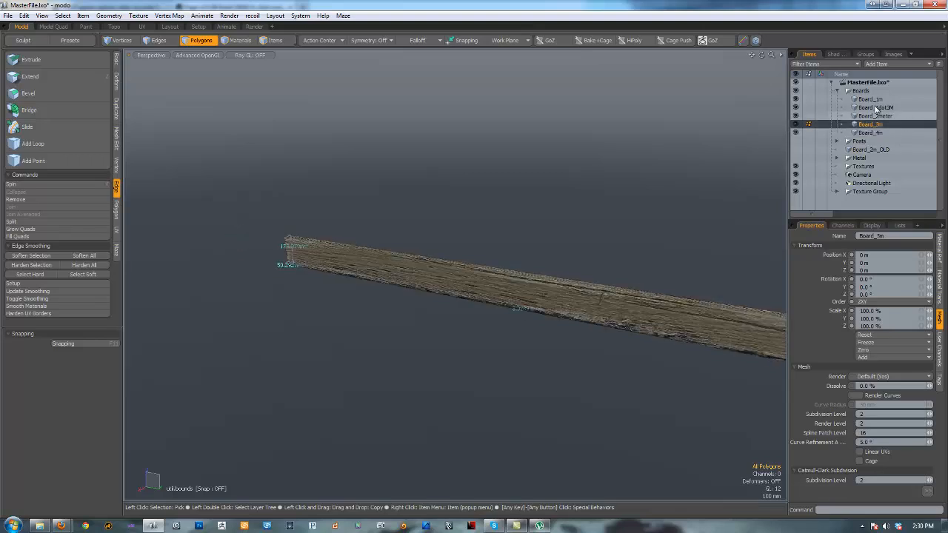
pyautogui.click(872, 108)
pyautogui.click(870, 100)
pyautogui.click(875, 109)
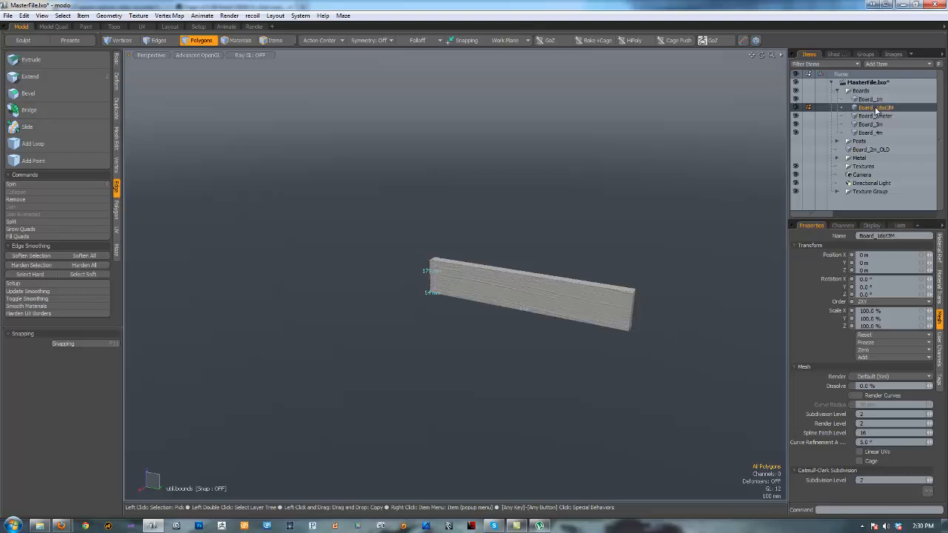
pyautogui.click(877, 117)
pyautogui.click(876, 125)
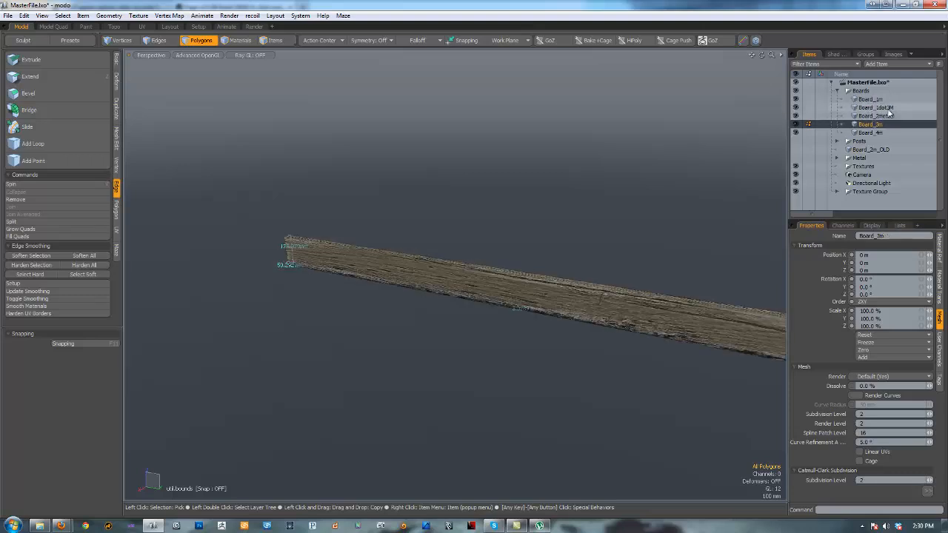
pyautogui.click(875, 117)
# Step: Turn on the grid workplane around Board_2meter
pyautogui.hotkey('ctrl', '6')
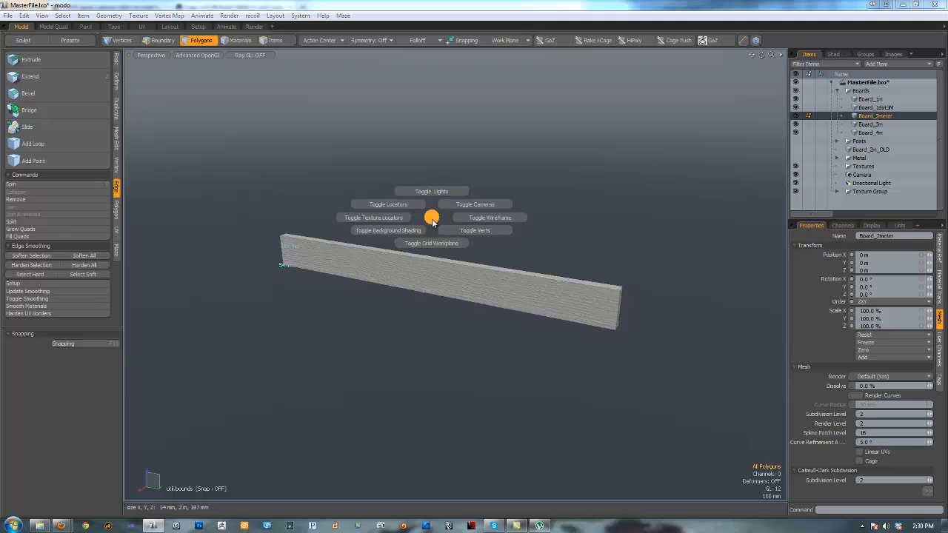
pyautogui.click(432, 242)
pyautogui.keyDown('alt'); pyautogui.moveTo(459, 247); pyautogui.dragTo(513, 281); pyautogui.keyUp('alt')
pyautogui.scroll(-3, 539, 216)
# Step: Enable grid snapping and move Board_2meter along its length to centre it on the origin
pyautogui.press('w')
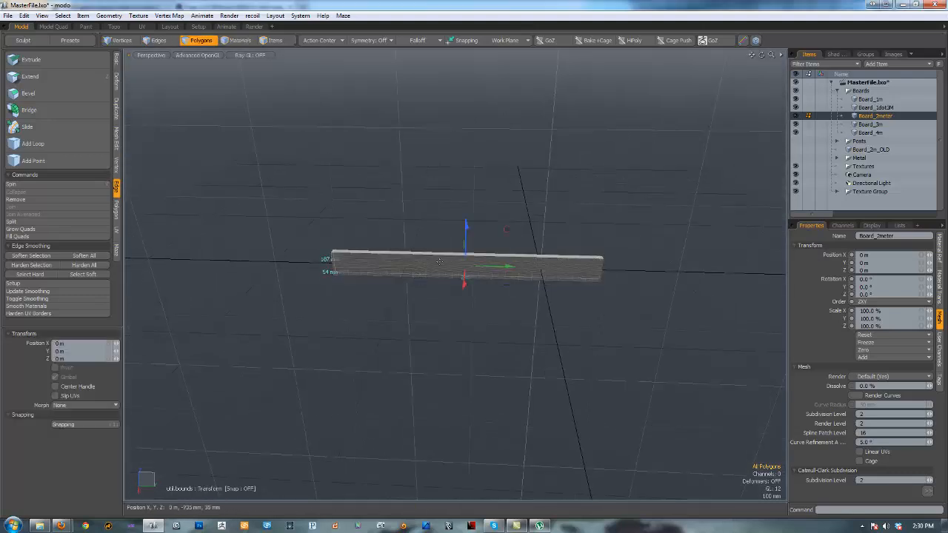
pyautogui.press('x')
pyautogui.hotkey('shift', 'x')
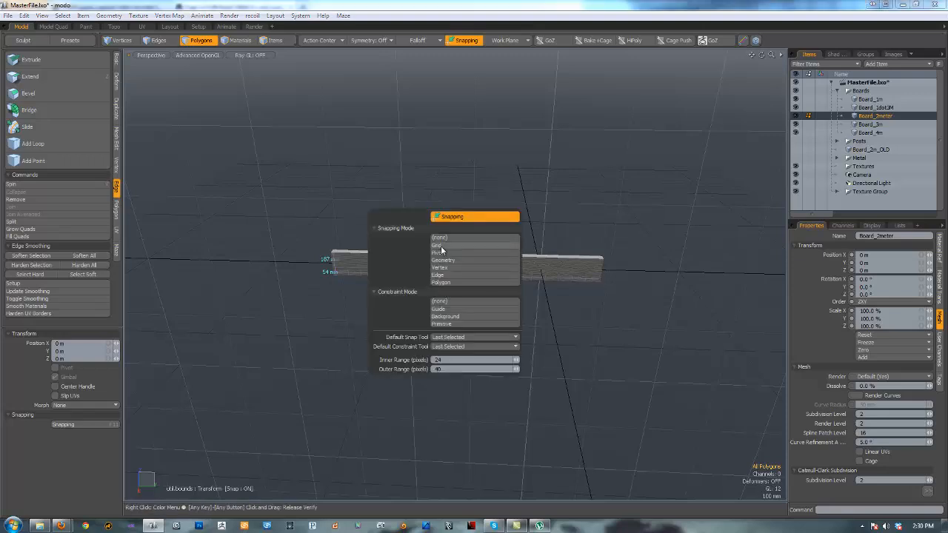
pyautogui.click(438, 245)
pyautogui.moveTo(496, 268); pyautogui.dragTo(478, 259)
# Step: Check the board's alignment to the grid in another view, return to the perspective view and save the master file
pyautogui.hotkey('ctrl', 'space')
pyautogui.click(476, 319)
pyautogui.scroll(2, 473, 319)
pyautogui.scroll(3, 462, 278)
pyautogui.keyDown('alt'); pyautogui.keyDown('shift'); pyautogui.moveTo(427, 412); pyautogui.dragTo(446, 254); pyautogui.keyUp('shift'); pyautogui.keyUp('alt')
pyautogui.hotkey('ctrl', 'space')
pyautogui.click(500, 229)
pyautogui.keyDown('alt'); pyautogui.moveTo(514, 228); pyautogui.dragTo(560, 178); pyautogui.keyUp('alt')
pyautogui.press('space')
pyautogui.hotkey('ctrl', 's')
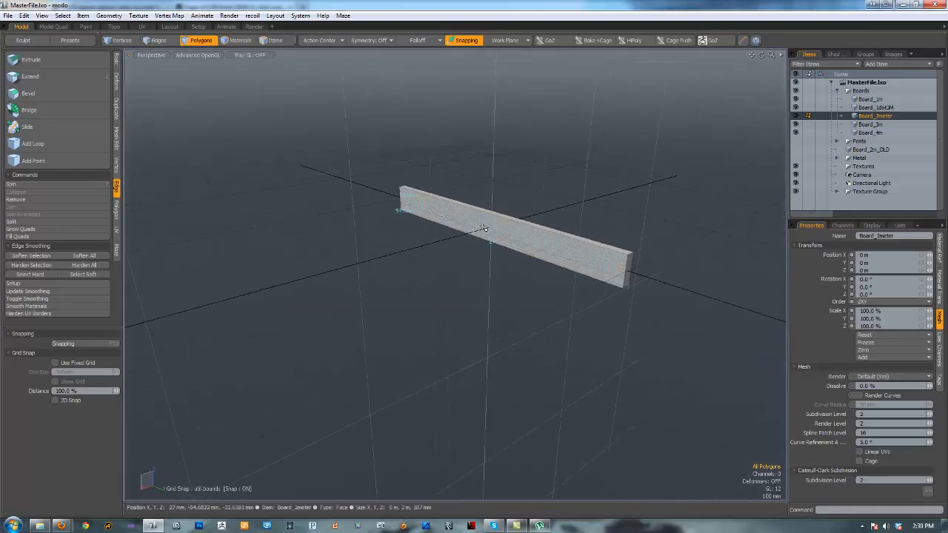
# Step: Load the UV_mapper image from the Texture Library as an image map layer in the Boards material
pyautogui.keyDown('alt'); pyautogui.moveTo(486, 212); pyautogui.dragTo(517, 185); pyautogui.keyUp('alt')
pyautogui.click(833, 55)
pyautogui.click(836, 117)
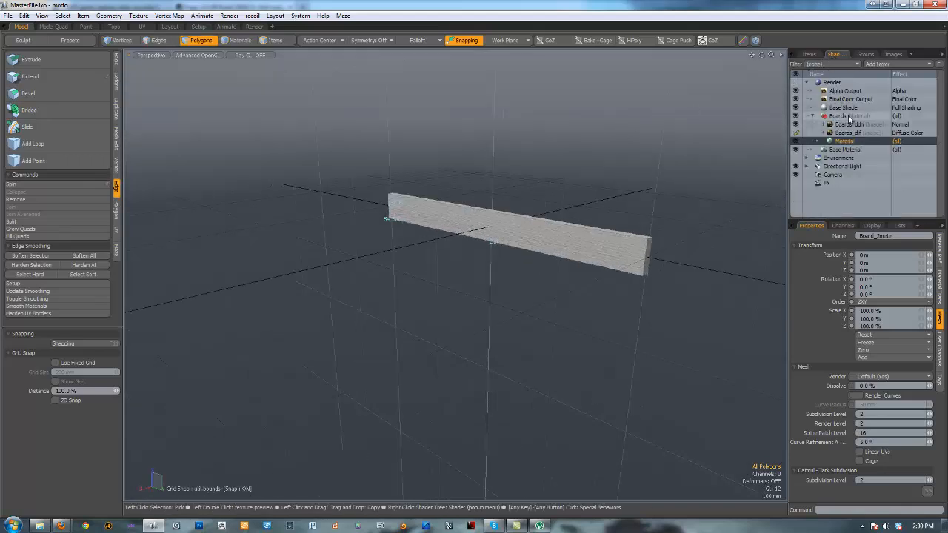
pyautogui.click(887, 64)
pyautogui.moveTo(893, 105)
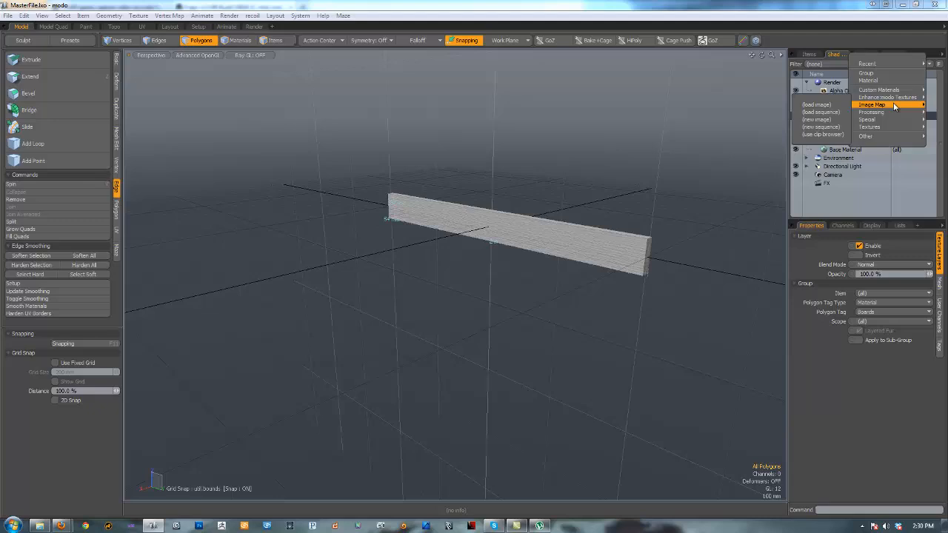
pyautogui.click(828, 107)
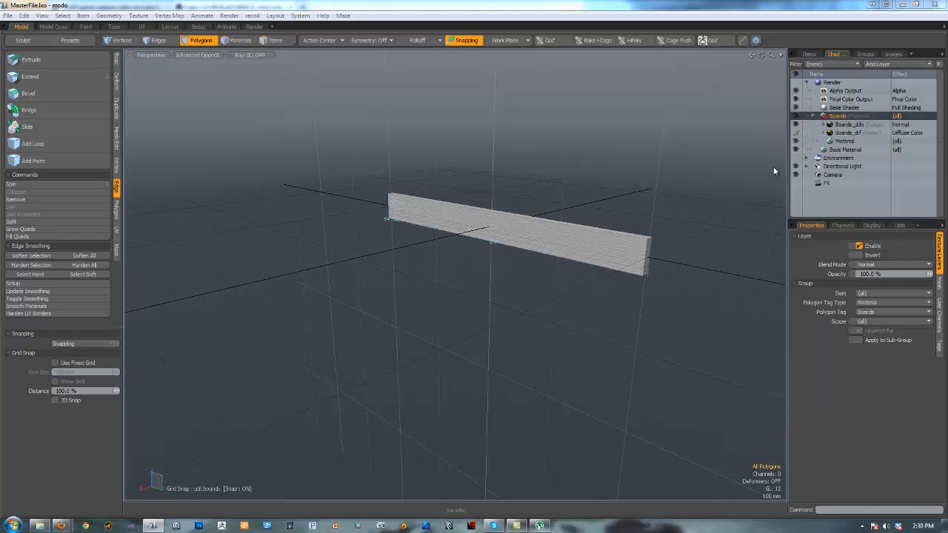
pyautogui.doubleClick(581, 305)
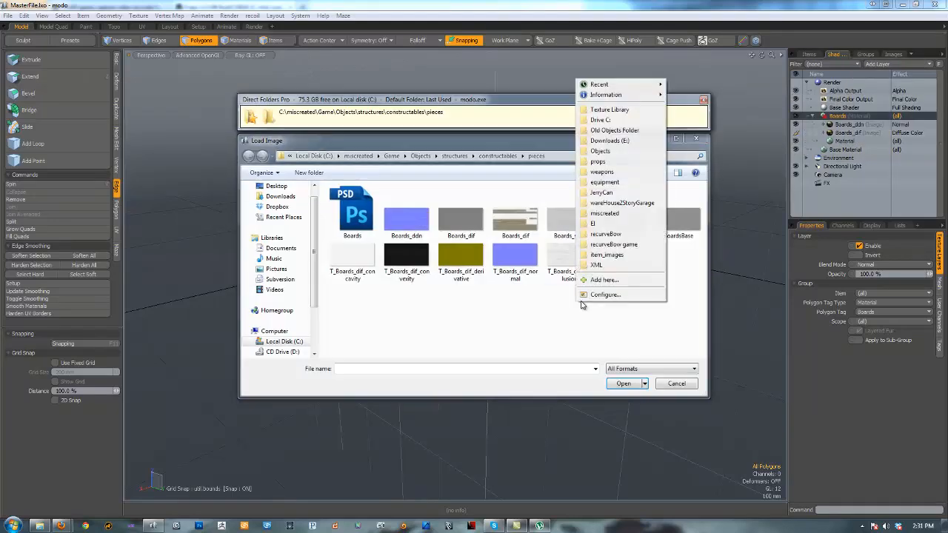
pyautogui.click(613, 112)
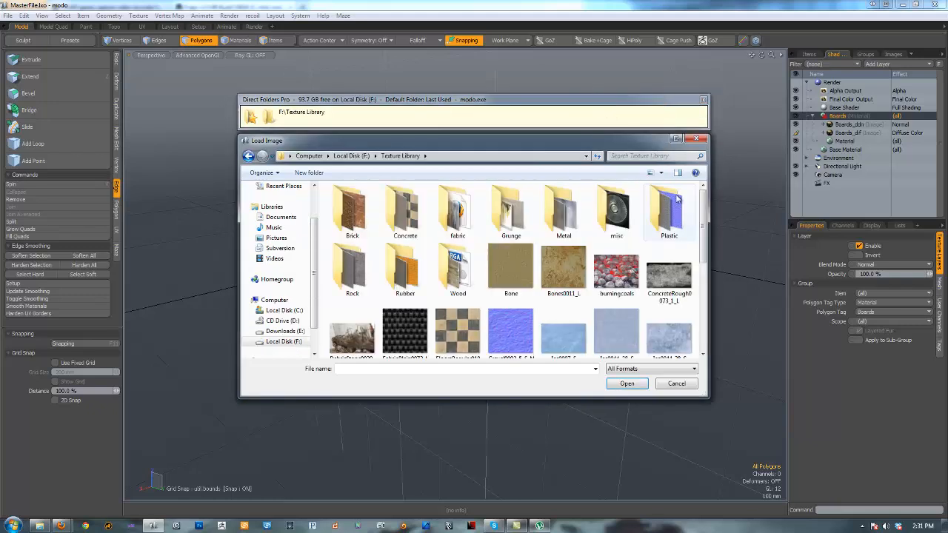
pyautogui.moveTo(702, 225); pyautogui.dragTo(702, 310)
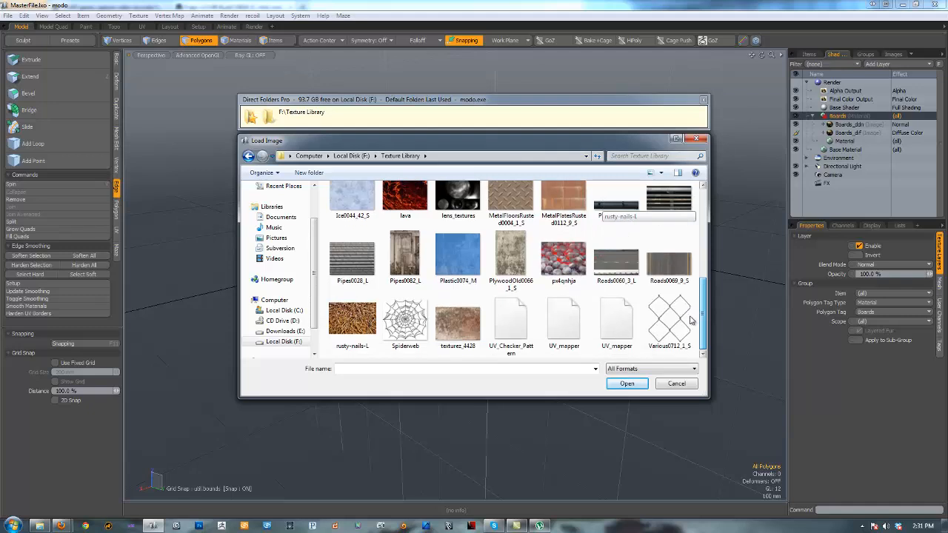
pyautogui.click(583, 334)
pyautogui.click(626, 383)
# Step: Display the background meshes the same as the active one and examine the checker texture on the overlapping boards
pyautogui.keyDown('alt'); pyautogui.moveTo(563, 247); pyautogui.dragTo(703, 113); pyautogui.keyUp('alt')
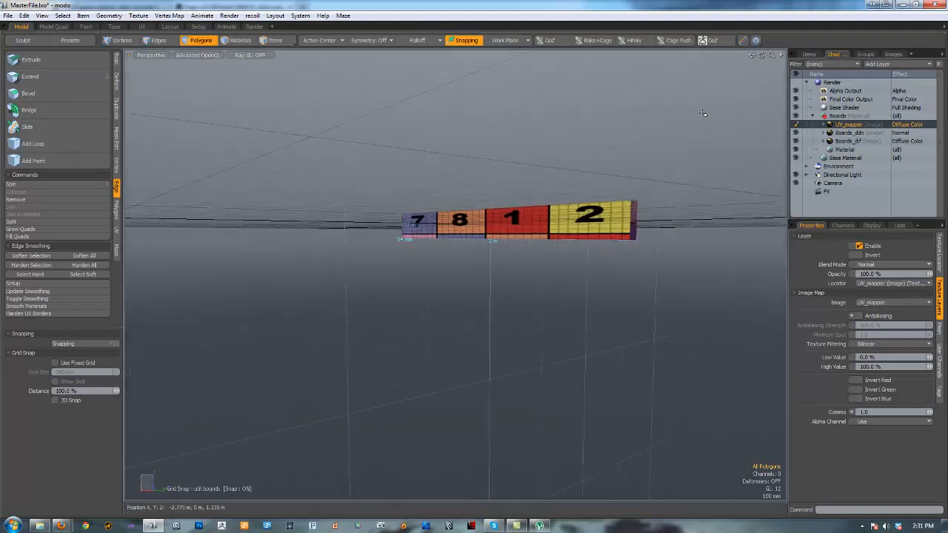
pyautogui.hotkey('ctrl', '3')
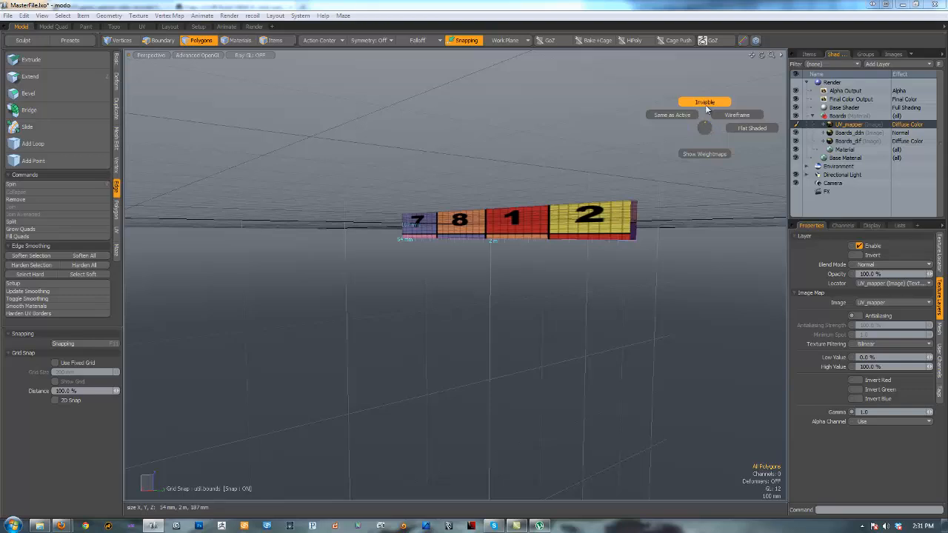
pyautogui.click(685, 119)
pyautogui.keyDown('alt'); pyautogui.moveTo(568, 134); pyautogui.dragTo(540, 194); pyautogui.keyUp('alt')
pyautogui.moveTo(606, 215)
pyautogui.keyDown('ctrl'); pyautogui.keyDown('alt'); pyautogui.mouseDown()
pyautogui.moveTo(617, 211)
pyautogui.moveTo(603, 216)
pyautogui.mouseUp(); pyautogui.keyUp('alt'); pyautogui.keyUp('ctrl')
pyautogui.click(811, 57)
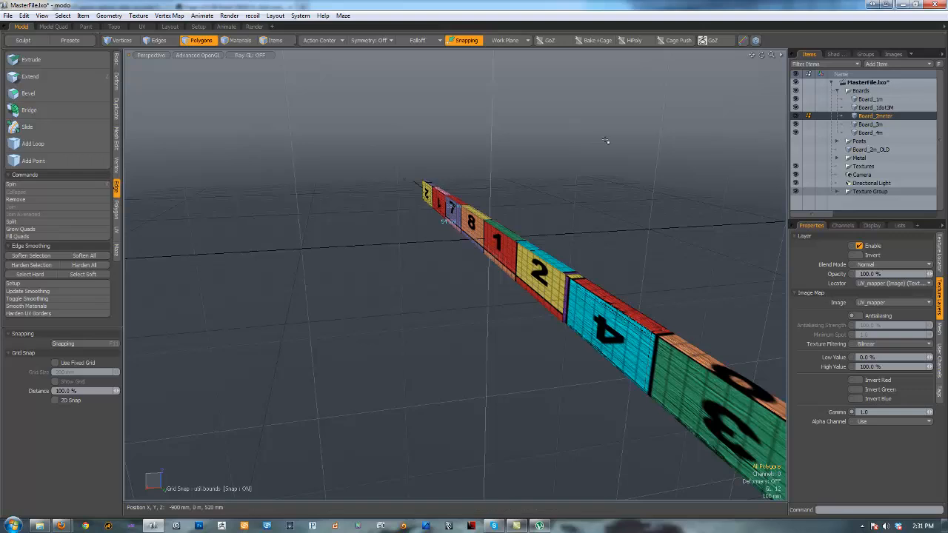
pyautogui.keyDown('alt'); pyautogui.moveTo(637, 134); pyautogui.dragTo(731, 154); pyautogui.keyUp('alt')
# Step: Try to move Board_2meter away from the overlapping boards
pyautogui.press('w')
pyautogui.moveTo(493, 244); pyautogui.dragTo(597, 175)
pyautogui.hotkey('ctrl', 'z')
# Step: Set the background meshes to invisible and compare the checker texture's scale on the five boards one at a time
pyautogui.hotkey('ctrl', '3')
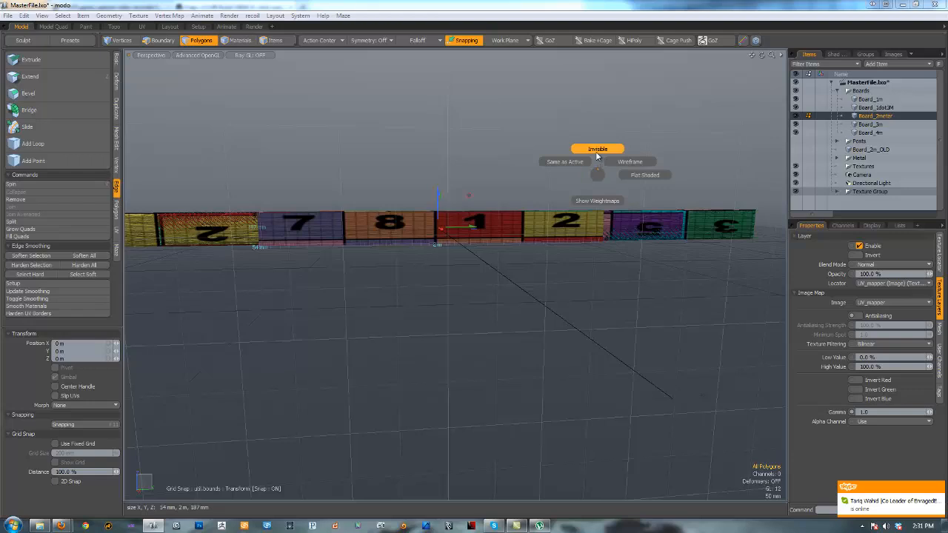
pyautogui.click(596, 149)
pyautogui.click(868, 99)
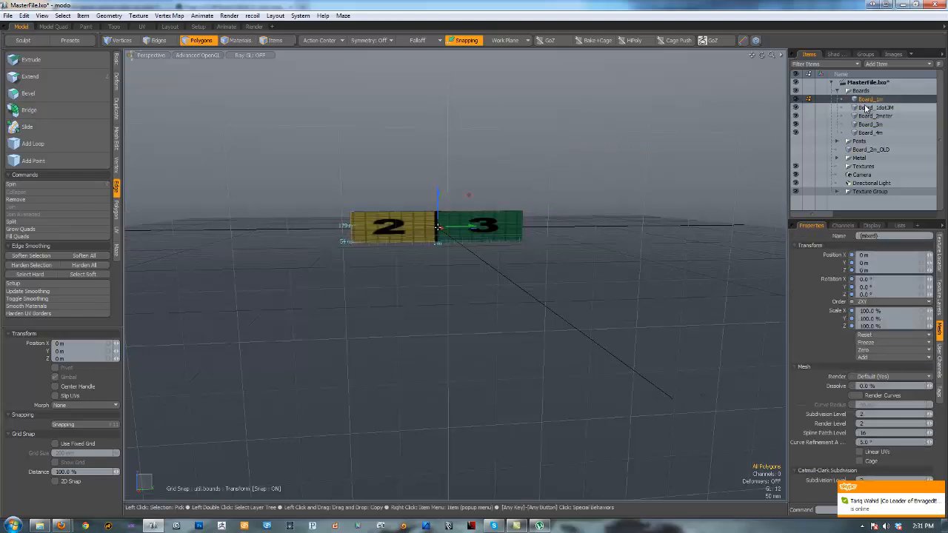
pyautogui.click(866, 108)
pyautogui.click(867, 116)
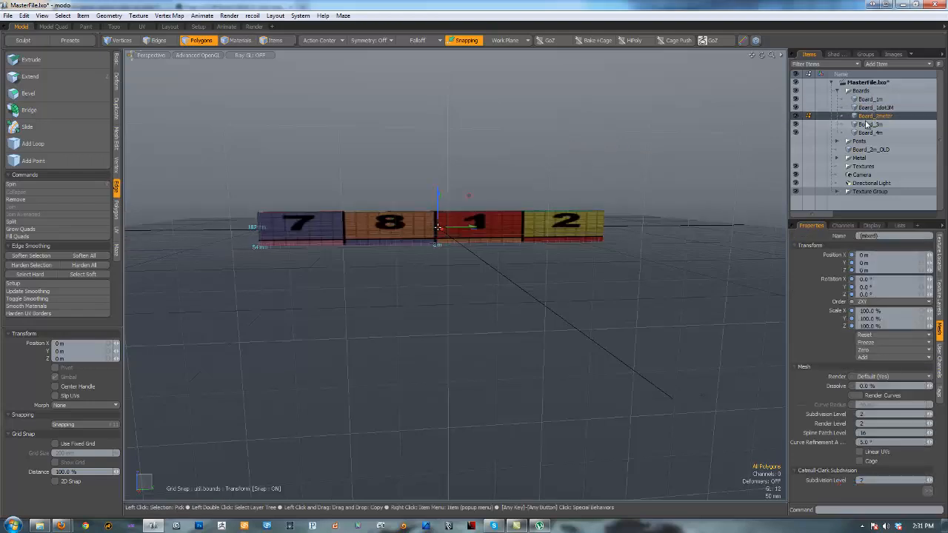
pyautogui.click(868, 125)
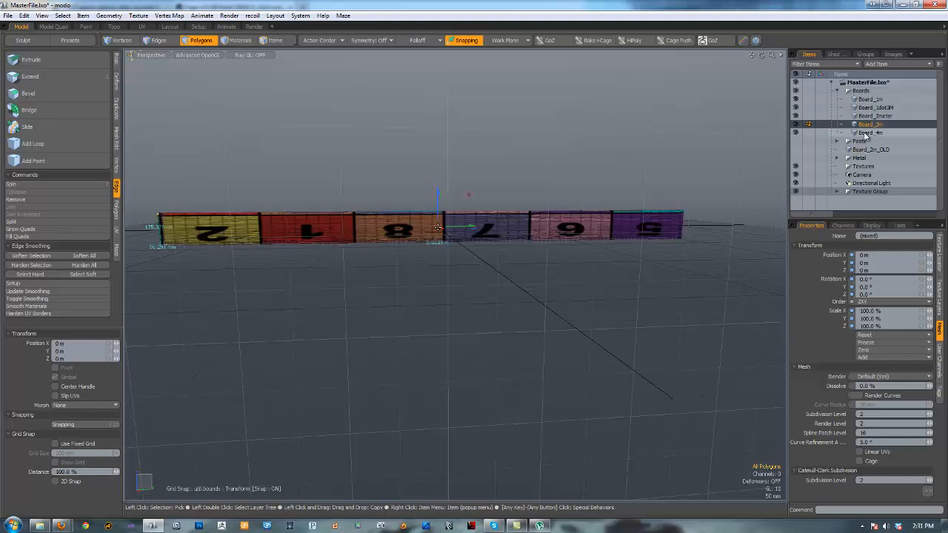
pyautogui.click(864, 133)
pyautogui.click(868, 125)
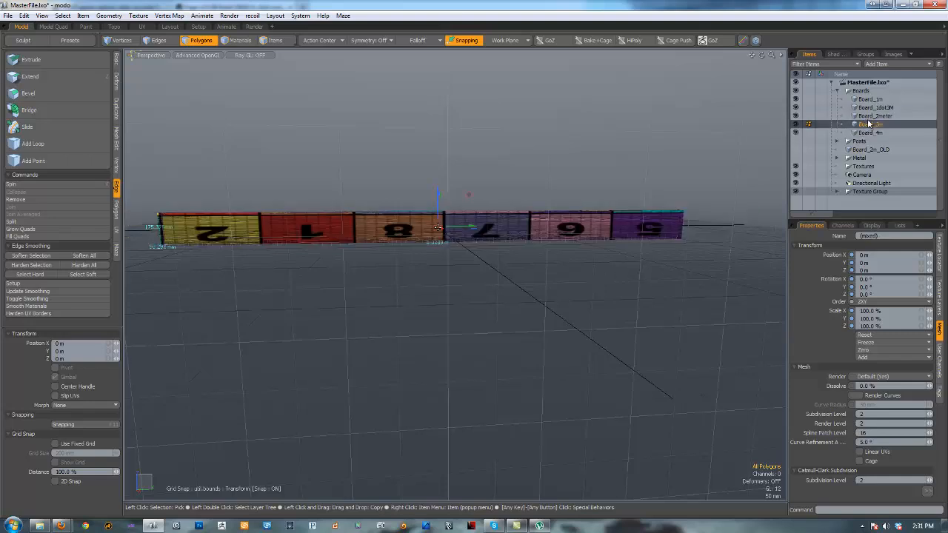
pyautogui.click(868, 116)
pyautogui.click(872, 107)
pyautogui.click(872, 99)
pyautogui.click(874, 107)
pyautogui.click(874, 117)
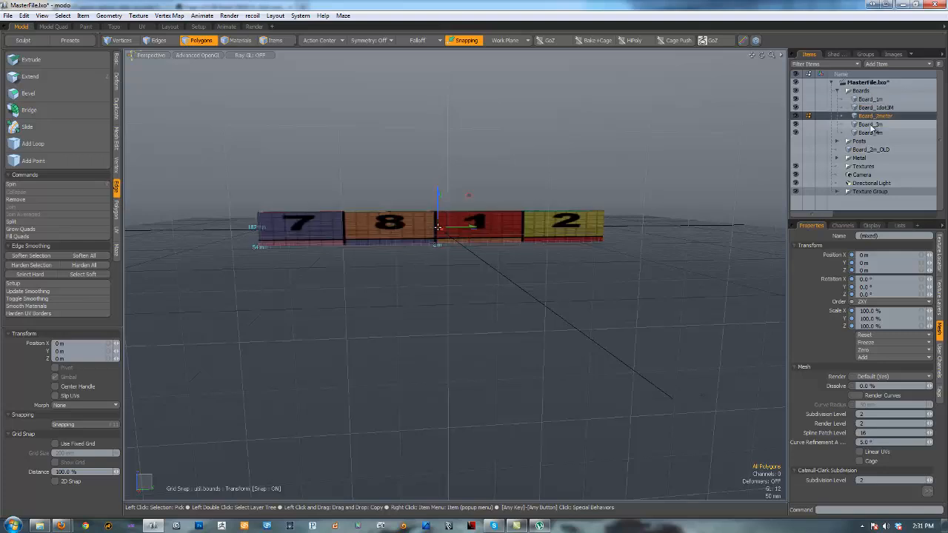
pyautogui.click(869, 125)
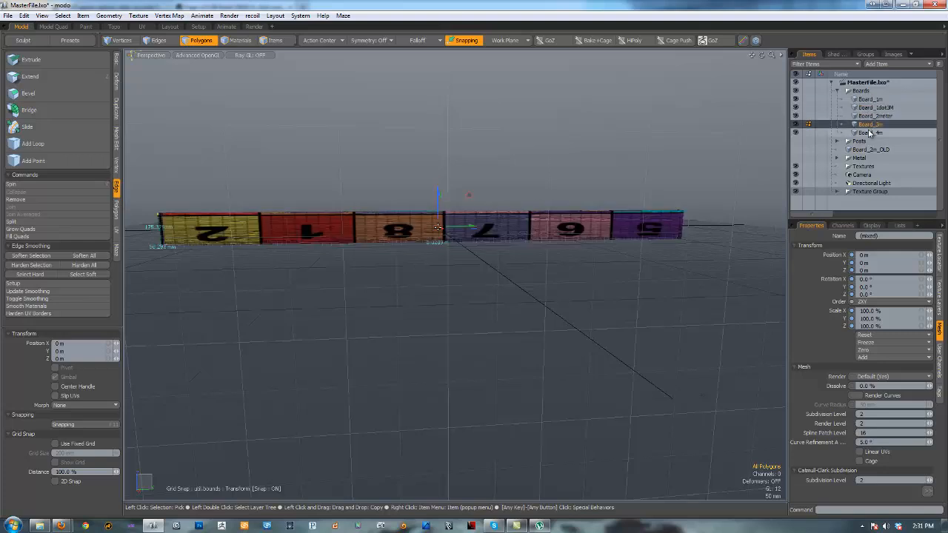
pyautogui.click(870, 133)
# Step: Step back from Board_4m through the shorter boards to Board_1m and examine the checker texture from another angle
pyautogui.keyDown('alt'); pyautogui.moveTo(310, 90); pyautogui.dragTo(465, 97); pyautogui.keyUp('alt')
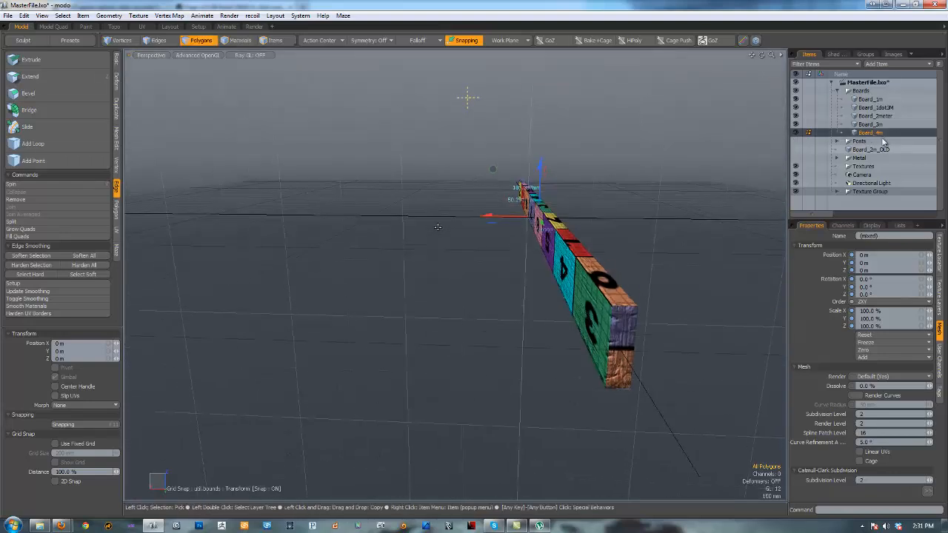
pyautogui.click(885, 124)
pyautogui.click(893, 116)
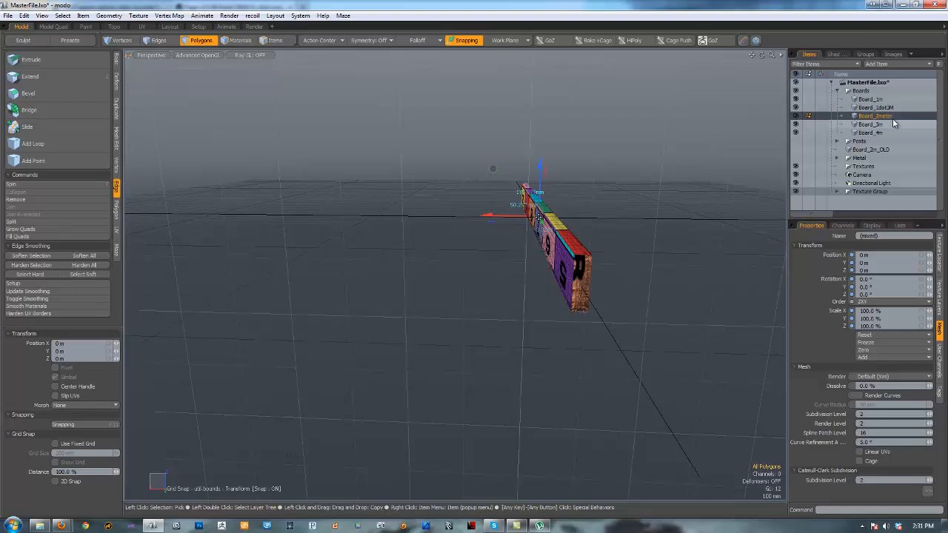
pyautogui.click(901, 109)
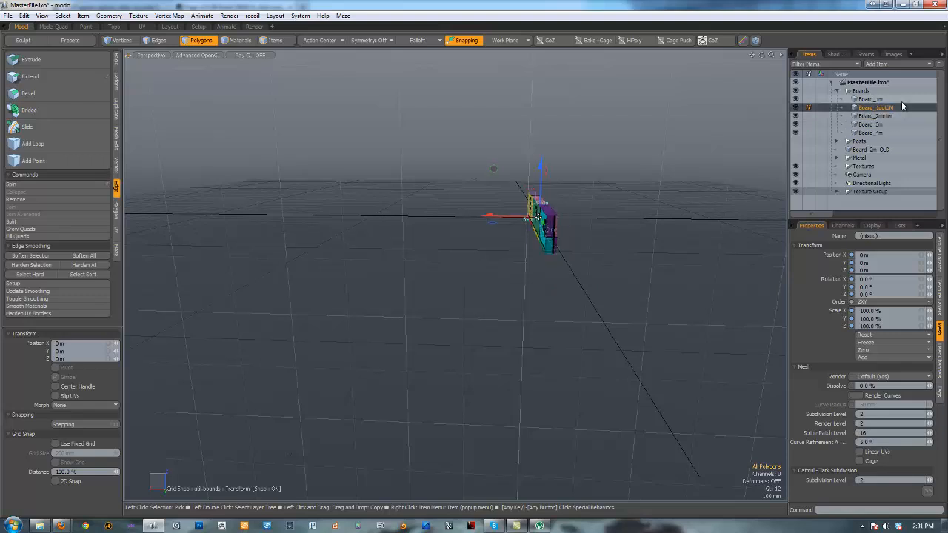
pyautogui.click(901, 100)
pyautogui.keyDown('alt'); pyautogui.moveTo(651, 177); pyautogui.dragTo(610, 99); pyautogui.keyUp('alt')
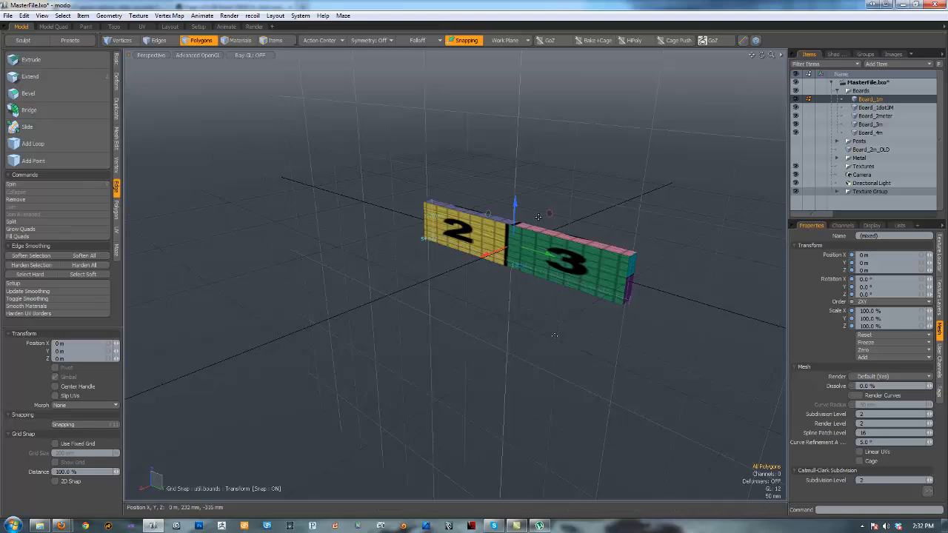
pyautogui.click(833, 54)
pyautogui.press('Delete')
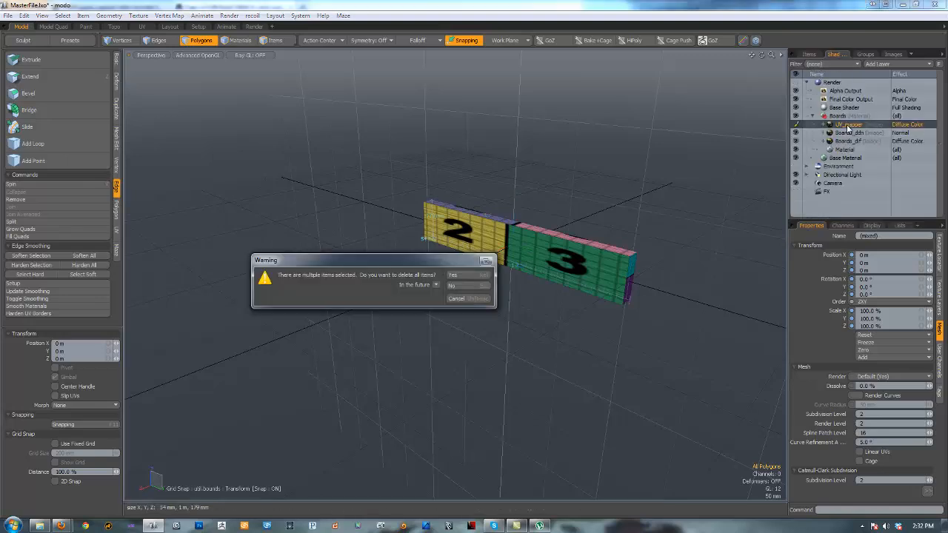
pyautogui.click(471, 275)
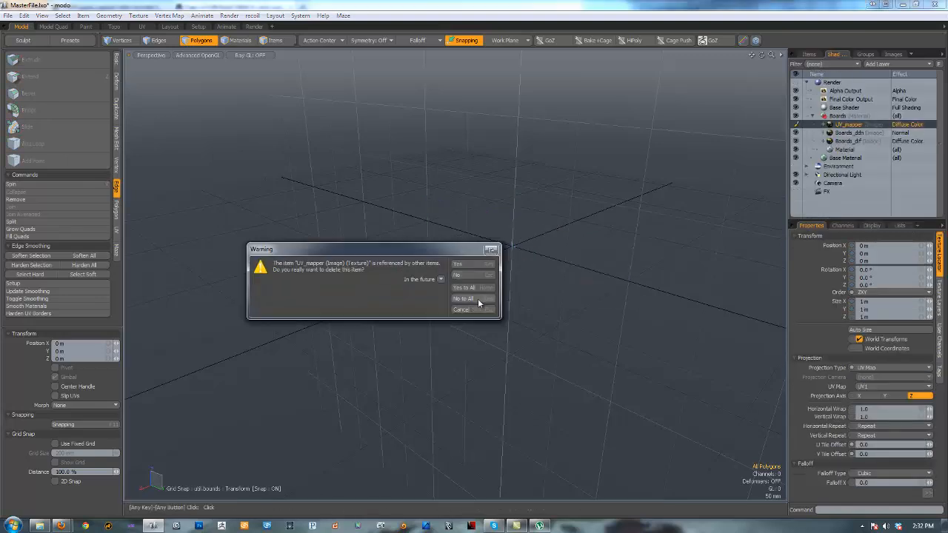
pyautogui.click(477, 299)
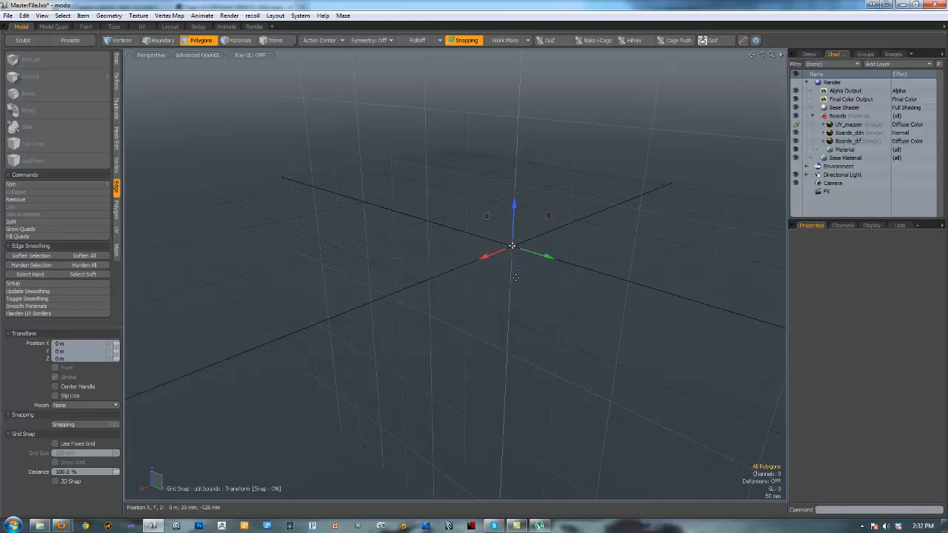
# Step: Delete the UV_mapper image layer from the Boards material
pyautogui.rightClick(881, 127)
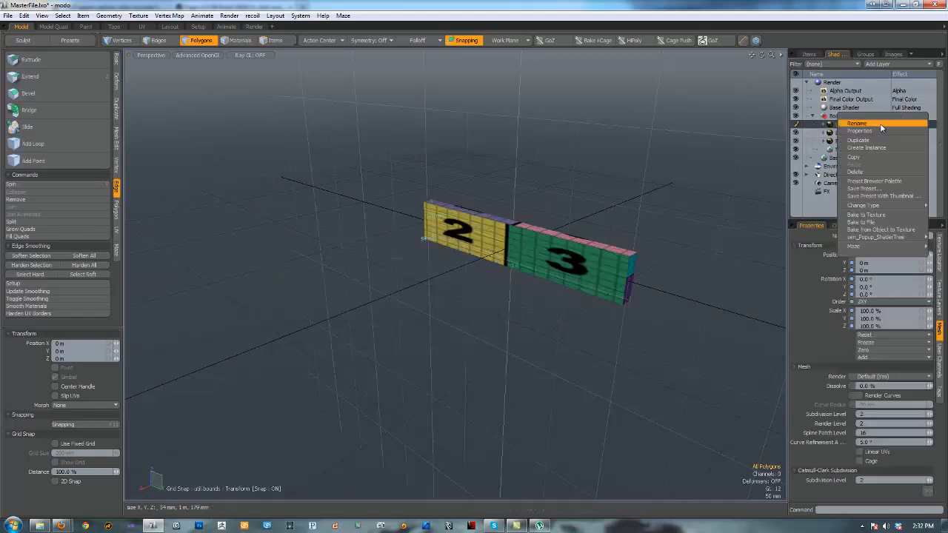
pyautogui.click(857, 172)
pyautogui.keyDown('alt'); pyautogui.moveTo(677, 188); pyautogui.dragTo(617, 203); pyautogui.keyUp('alt')
pyautogui.keyDown('ctrl'); pyautogui.keyDown('alt'); pyautogui.moveTo(618, 202); pyautogui.dragTo(522, 218); pyautogui.keyUp('alt'); pyautogui.keyUp('ctrl')
# Step: Turn off snapping and switch to edge selection on Board_1m
pyautogui.press('space')
pyautogui.click(473, 43)
pyautogui.click(158, 40)
pyautogui.keyDown('alt'); pyautogui.moveTo(497, 207); pyautogui.dragTo(467, 229); pyautogui.keyUp('alt')
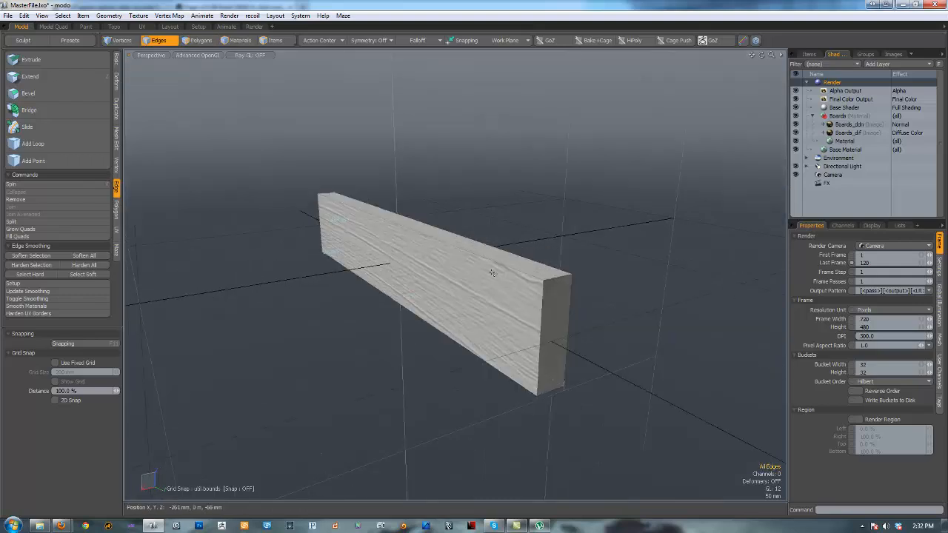
pyautogui.press('Tab')
pyautogui.moveTo(521, 255)
pyautogui.keyDown('alt'); pyautogui.mouseDown()
pyautogui.moveTo(508, 186)
pyautogui.moveTo(552, 258)
pyautogui.moveTo(696, 264)
pyautogui.moveTo(561, 268)
pyautogui.moveTo(627, 254)
pyautogui.moveTo(634, 241)
pyautogui.moveTo(536, 249)
pyautogui.mouseUp(); pyautogui.keyUp('alt')
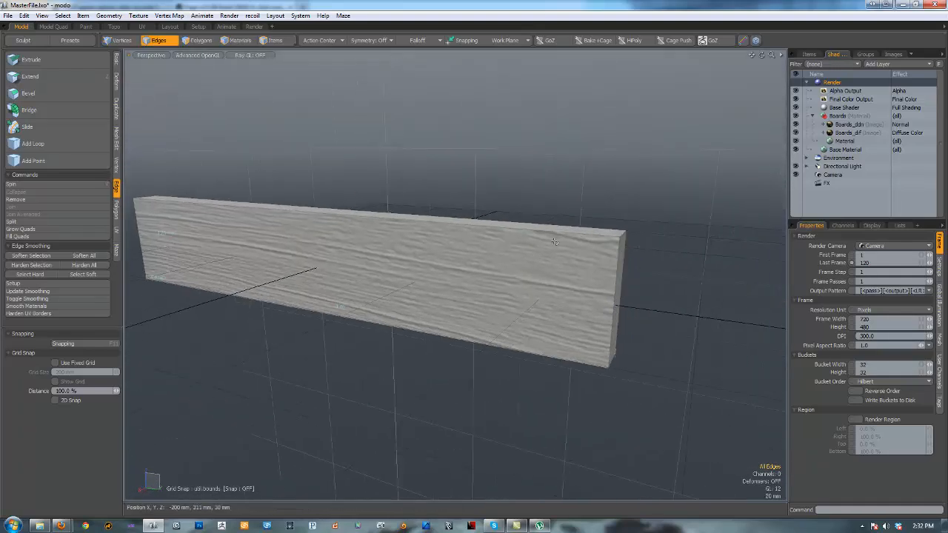
# Step: Divide Board_1m along its length with three Loop Slice cuts in Uniform mode, starting from its long upper edge
pyautogui.click(618, 247)
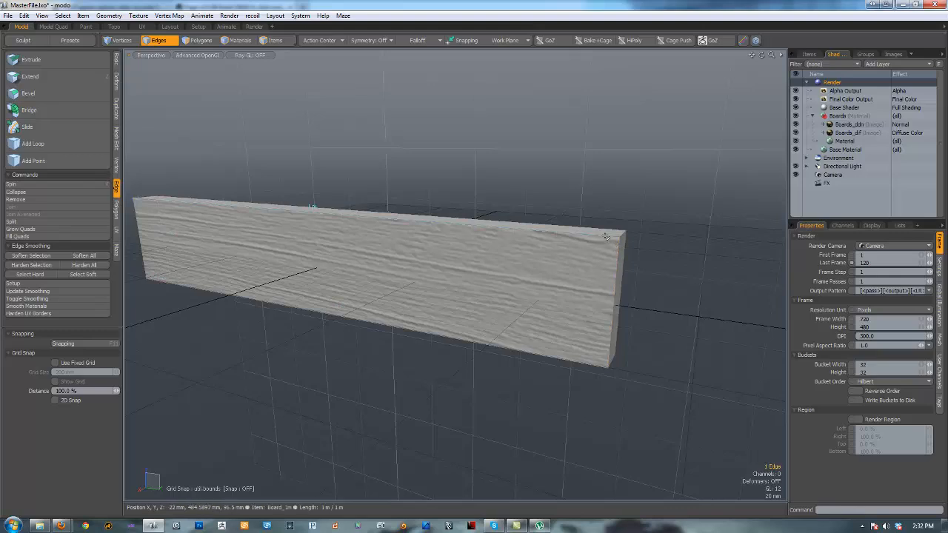
pyautogui.scroll(-3, 433, 224)
pyautogui.keyDown('alt'); pyautogui.moveTo(433, 220); pyautogui.dragTo(451, 229); pyautogui.keyUp('alt')
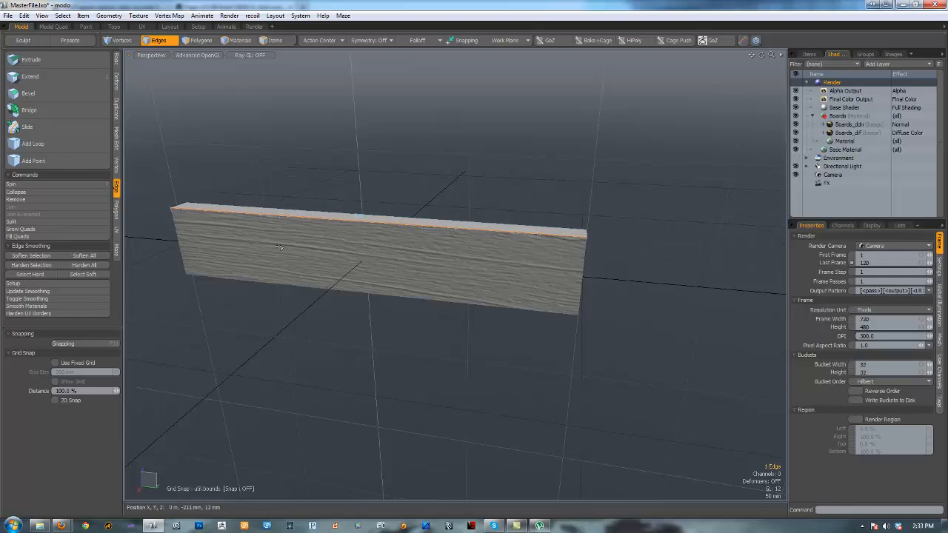
pyautogui.hotkey('alt', 'c')
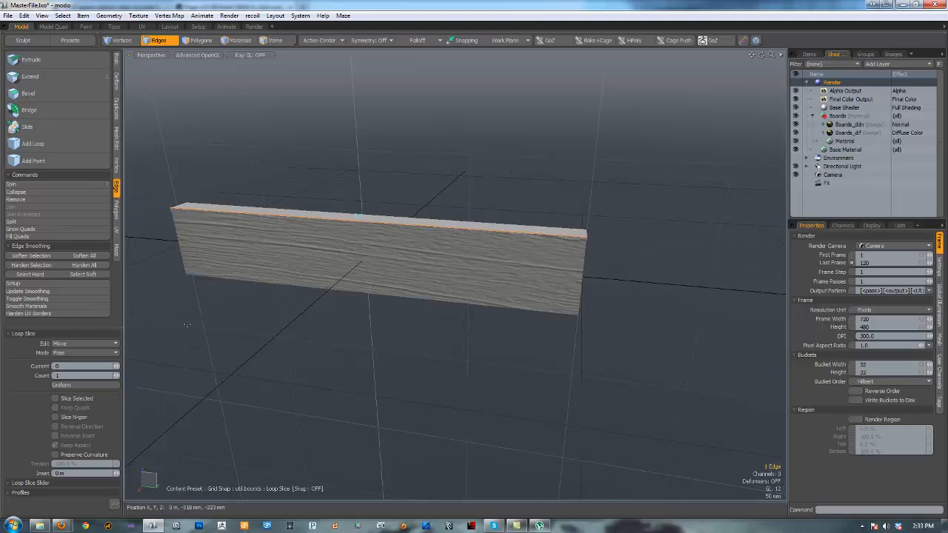
pyautogui.click(109, 351)
pyautogui.click(114, 362)
pyautogui.click(116, 374)
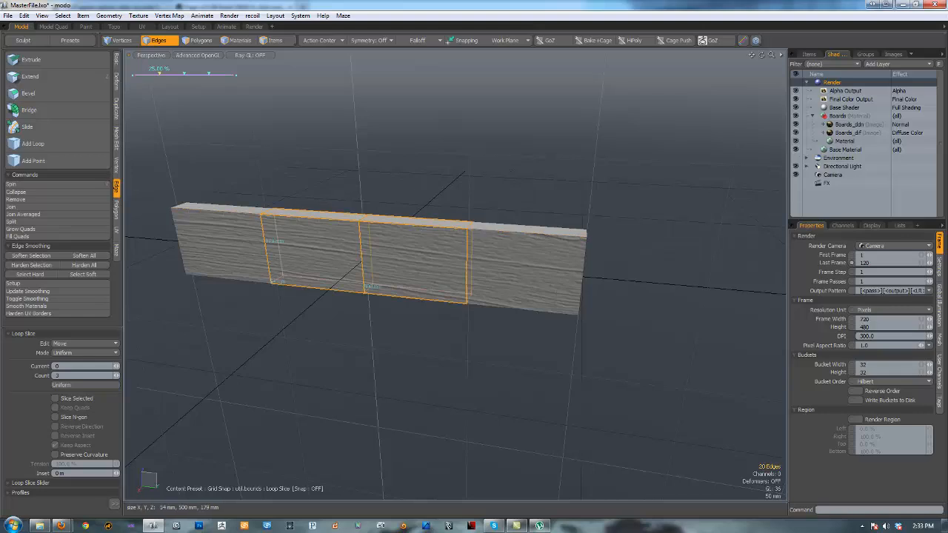
pyautogui.press('q')
pyautogui.moveTo(257, 246); pyautogui.dragTo(182, 240)
pyautogui.moveTo(280, 250)
pyautogui.mouseDown()
pyautogui.moveTo(591, 276)
pyautogui.moveTo(444, 267)
pyautogui.mouseUp()
pyautogui.click(469, 177)
# Step: Add two Loop Slice cuts in Symmetry mode along Board_1m, close to its upper and lower long edges
pyautogui.keyDown('alt'); pyautogui.moveTo(469, 177); pyautogui.dragTo(499, 129); pyautogui.keyUp('alt')
pyautogui.keyDown('alt'); pyautogui.scroll(3, 504, 186); pyautogui.keyUp('alt')
pyautogui.click(432, 251)
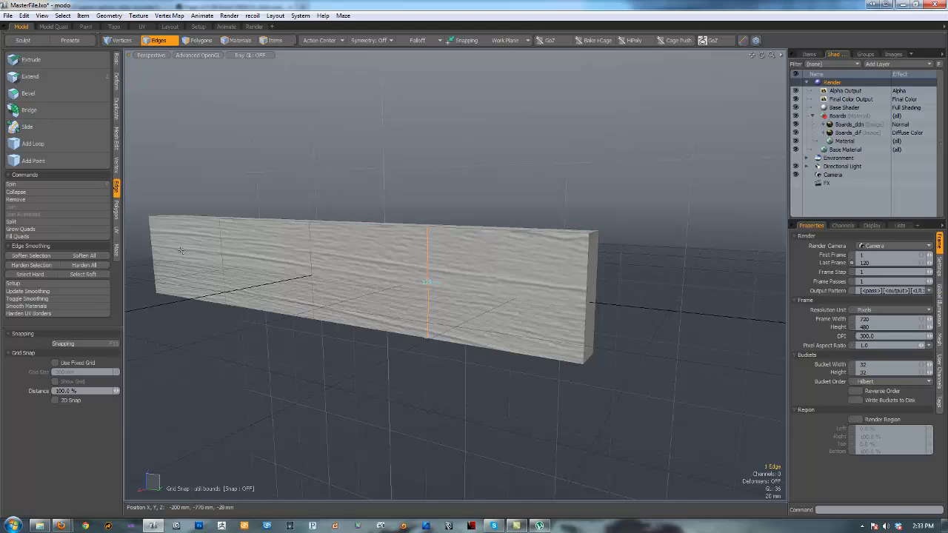
pyautogui.hotkey('alt', 'c')
pyautogui.click(88, 354)
pyautogui.click(99, 365)
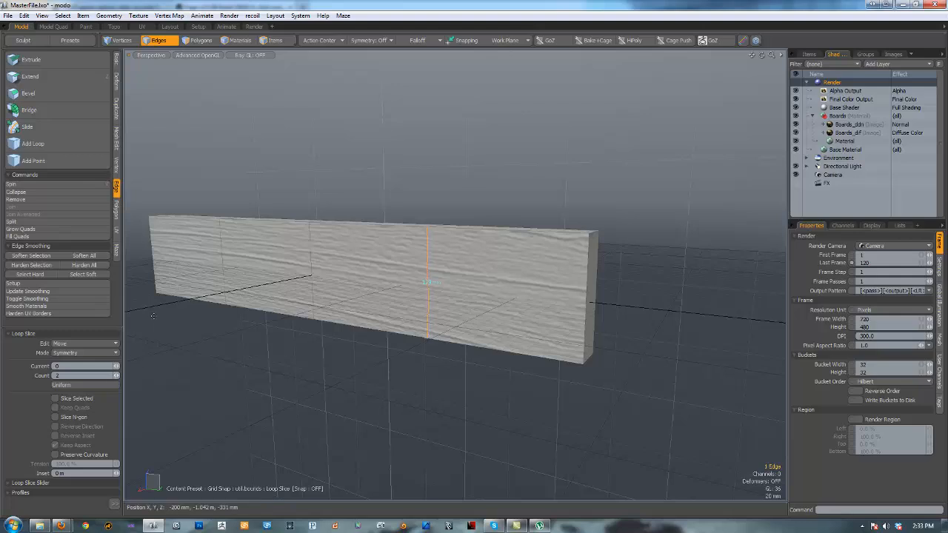
pyautogui.click(441, 282)
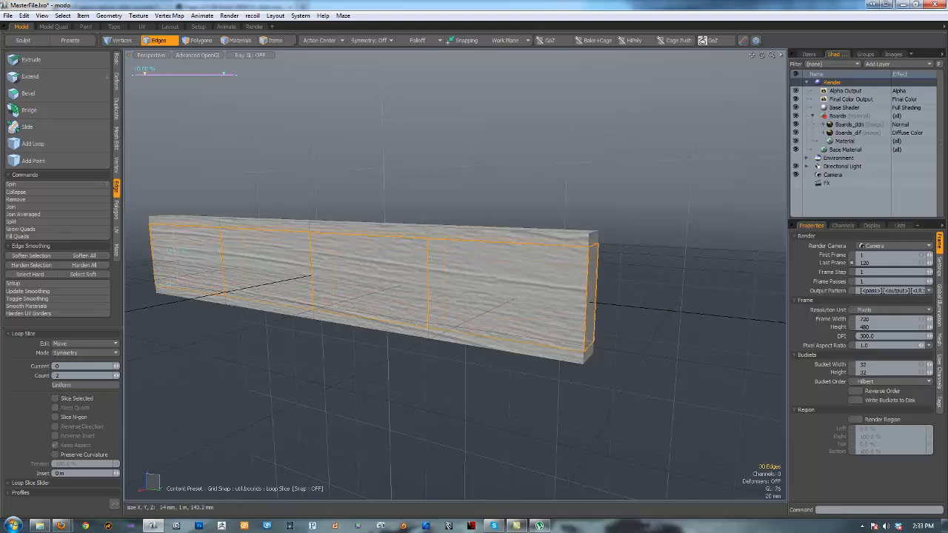
# Step: Add a symmetrical pair of loop slices across Board_1m's thickness, close to its front and back faces
pyautogui.keyDown('alt'); pyautogui.moveTo(562, 266); pyautogui.dragTo(431, 246); pyautogui.keyUp('alt')
pyautogui.press('space')
pyautogui.click(423, 248)
pyautogui.hotkey('alt', 'c')
pyautogui.press('space')
# Step: Add a single Loop Slice cut in Free mode close to the near end of Board_1m
pyautogui.click(519, 232)
pyautogui.keyDown('alt'); pyautogui.moveTo(519, 232); pyautogui.dragTo(595, 236); pyautogui.keyUp('alt')
pyautogui.click(469, 256)
pyautogui.press('alt')
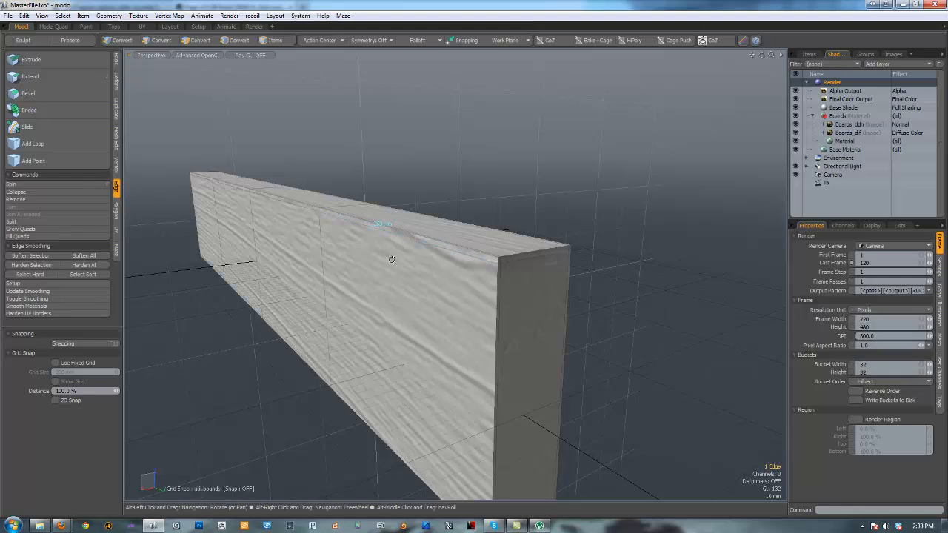
pyautogui.hotkey('alt', 'c')
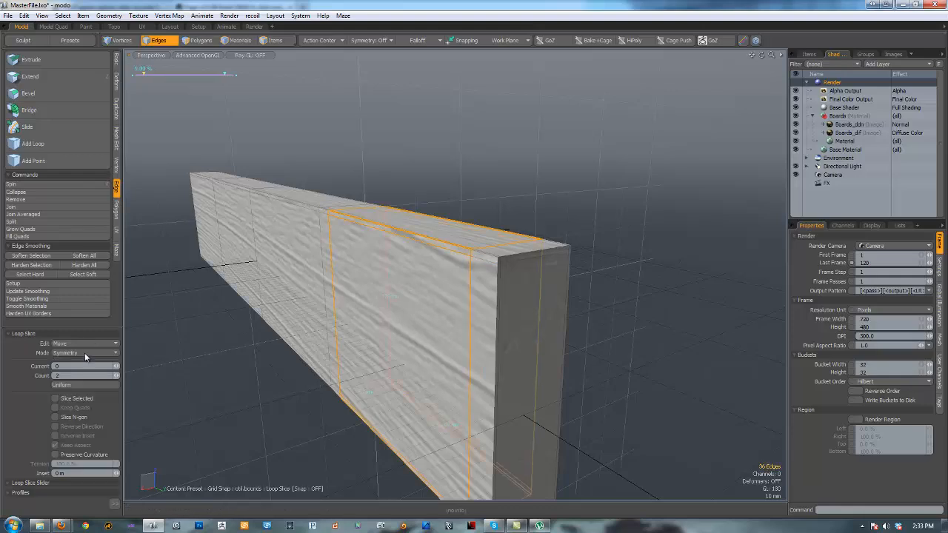
pyautogui.click(114, 376)
pyautogui.click(117, 353)
pyautogui.click(111, 340)
pyautogui.moveTo(488, 346); pyautogui.dragTo(561, 386)
# Step: Add a matching single loop slice close to the opposite end of Board_1m
pyautogui.scroll(-5, 615, 241)
pyautogui.keyDown('alt'); pyautogui.keyDown('shift'); pyautogui.moveTo(614, 242); pyautogui.dragTo(777, 270); pyautogui.keyUp('shift'); pyautogui.keyUp('alt')
pyautogui.scroll(5, 444, 229)
pyautogui.keyDown('alt'); pyautogui.moveTo(444, 229); pyautogui.dragTo(540, 240); pyautogui.keyUp('alt')
pyautogui.press('q')
pyautogui.click(271, 257)
pyautogui.hotkey('alt', 'c')
pyautogui.moveTo(270, 257); pyautogui.dragTo(375, 255)
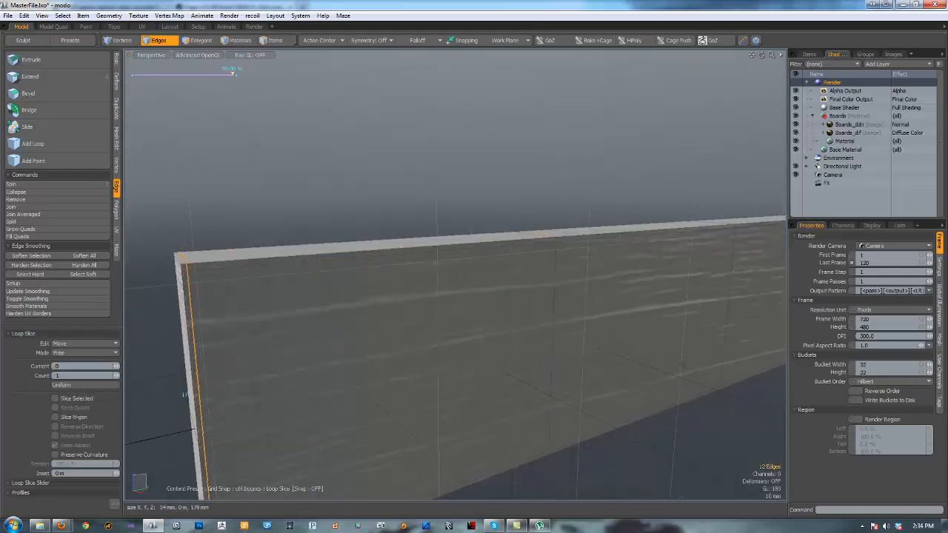
pyautogui.moveTo(316, 255); pyautogui.dragTo(327, 251)
pyautogui.press('q')
# Step: Preview Board_1m as a subdivision surface and examine its edges and corners from several sides
pyautogui.click(408, 222)
pyautogui.keyDown('alt'); pyautogui.moveTo(408, 222); pyautogui.dragTo(336, 266); pyautogui.keyUp('alt')
pyautogui.keyDown('alt'); pyautogui.keyDown('shift'); pyautogui.moveTo(556, 254); pyautogui.dragTo(376, 250); pyautogui.keyUp('shift'); pyautogui.keyUp('alt')
pyautogui.hotkey('ctrl', '3')
pyautogui.click(381, 279)
pyautogui.hotkey('ctrl', '3')
pyautogui.click(422, 287)
pyautogui.scroll(-4, 482, 270)
pyautogui.keyDown('alt'); pyautogui.moveTo(482, 270); pyautogui.dragTo(362, 213); pyautogui.keyUp('alt')
pyautogui.keyDown('alt'); pyautogui.keyDown('shift'); pyautogui.moveTo(466, 218); pyautogui.dragTo(527, 229); pyautogui.keyUp('shift'); pyautogui.keyUp('alt')
pyautogui.scroll(5, 516, 189)
pyautogui.press('2')
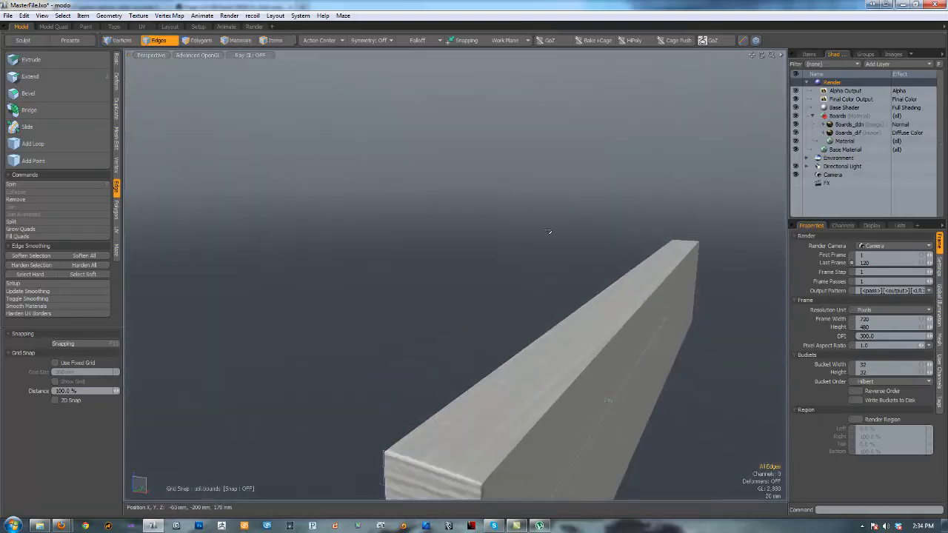
pyautogui.scroll(-4, 599, 234)
pyautogui.keyDown('alt'); pyautogui.moveTo(599, 234); pyautogui.dragTo(404, 214); pyautogui.keyUp('alt')
pyautogui.scroll(-5, 508, 245)
pyautogui.keyDown('alt'); pyautogui.moveTo(510, 247); pyautogui.dragTo(486, 262); pyautogui.keyUp('alt')
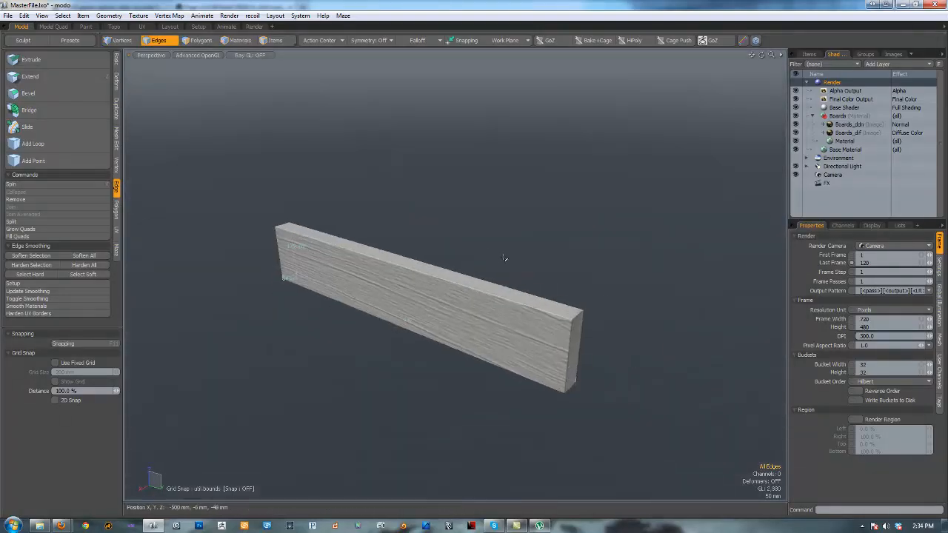
pyautogui.scroll(3, 540, 242)
pyautogui.keyDown('alt'); pyautogui.moveTo(552, 237); pyautogui.dragTo(661, 234); pyautogui.keyUp('alt')
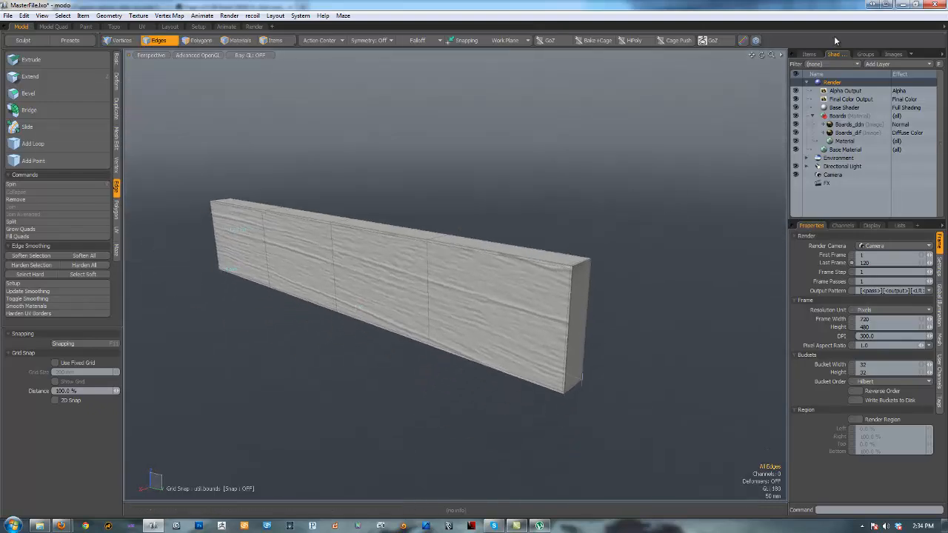
# Step: Divide Board_2meter along its length with Uniform loop slices spaced 250 mm apart
pyautogui.click(809, 55)
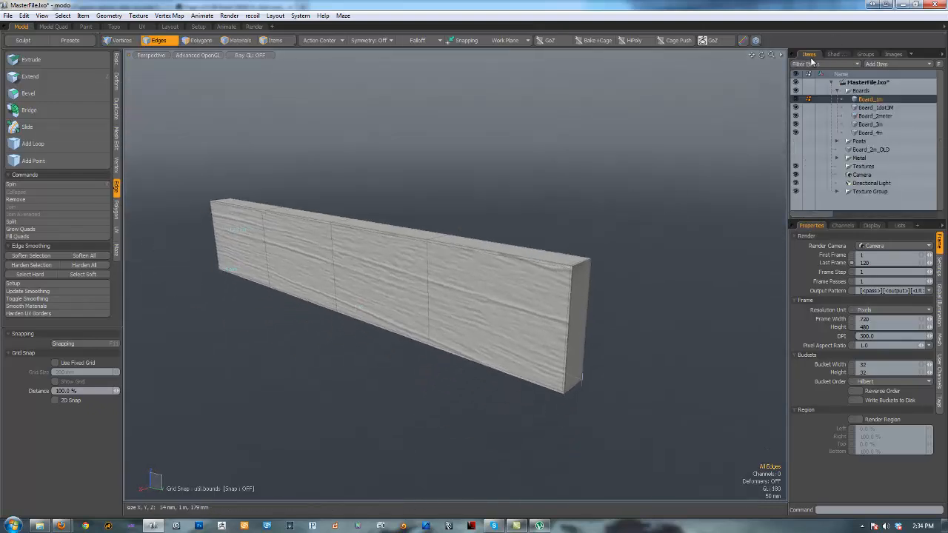
pyautogui.click(897, 112)
pyautogui.hotkey('shift', 'a')
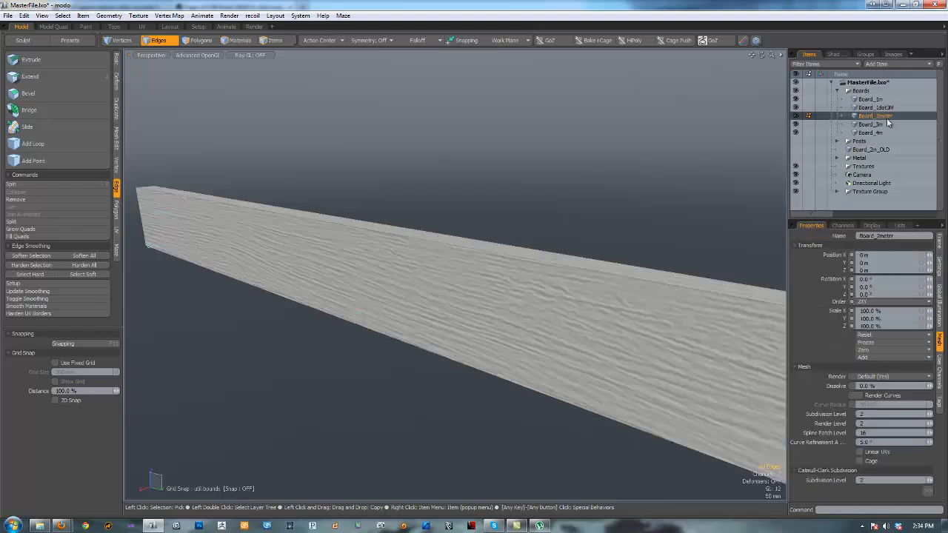
pyautogui.keyDown('alt'); pyautogui.moveTo(633, 169); pyautogui.dragTo(611, 208); pyautogui.keyUp('alt')
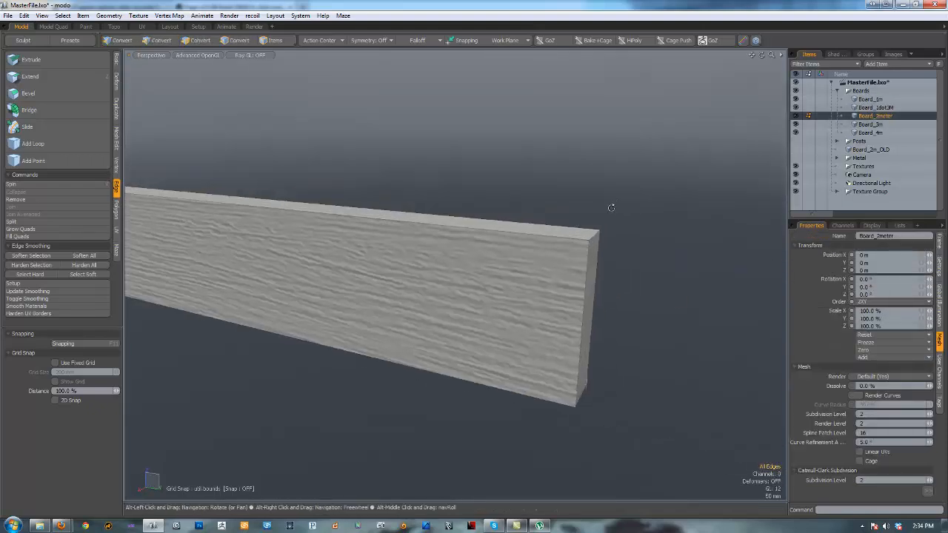
pyautogui.hotkey('alt', 'c')
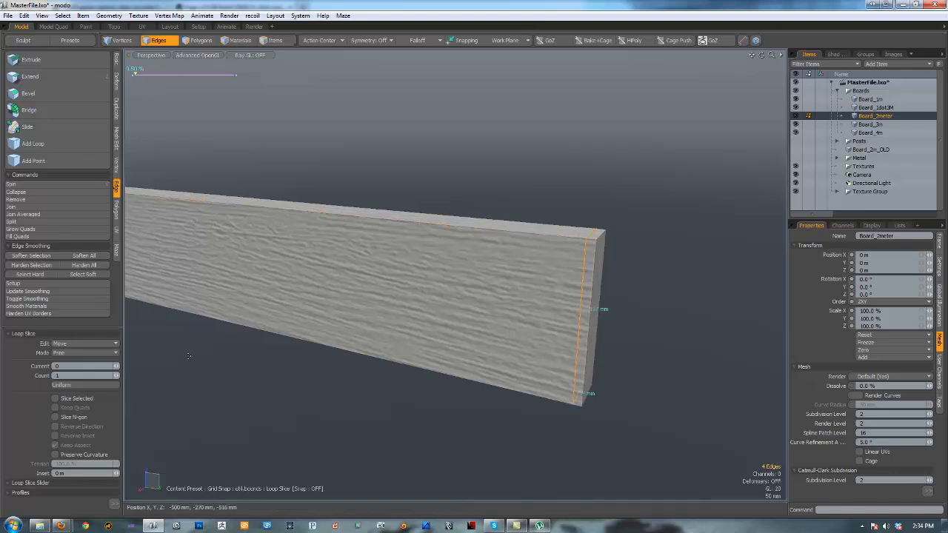
pyautogui.click(116, 353)
pyautogui.click(125, 359)
pyautogui.moveTo(117, 376); pyautogui.dragTo(120, 376)
pyautogui.press('space')
pyautogui.click(388, 279)
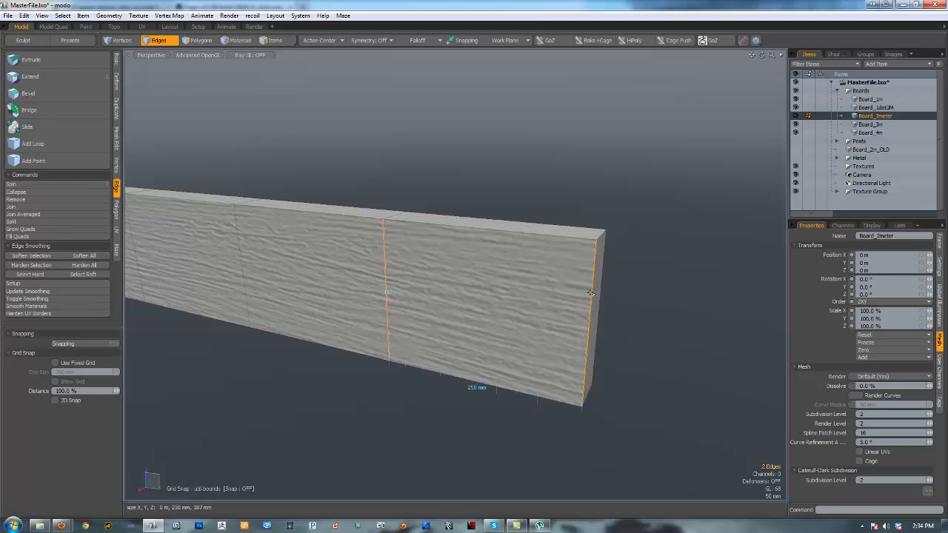
pyautogui.click(541, 215)
# Step: Add two Loop Slice cuts in Symmetry mode along Board_2meter, close to its upper and lower long edges
pyautogui.press('a')
pyautogui.scroll(8, 616, 283)
pyautogui.hotkey('alt', 'c')
pyautogui.press('space')
pyautogui.click(366, 288)
pyautogui.hotkey('alt', 'c')
pyautogui.click(112, 353)
pyautogui.click(110, 362)
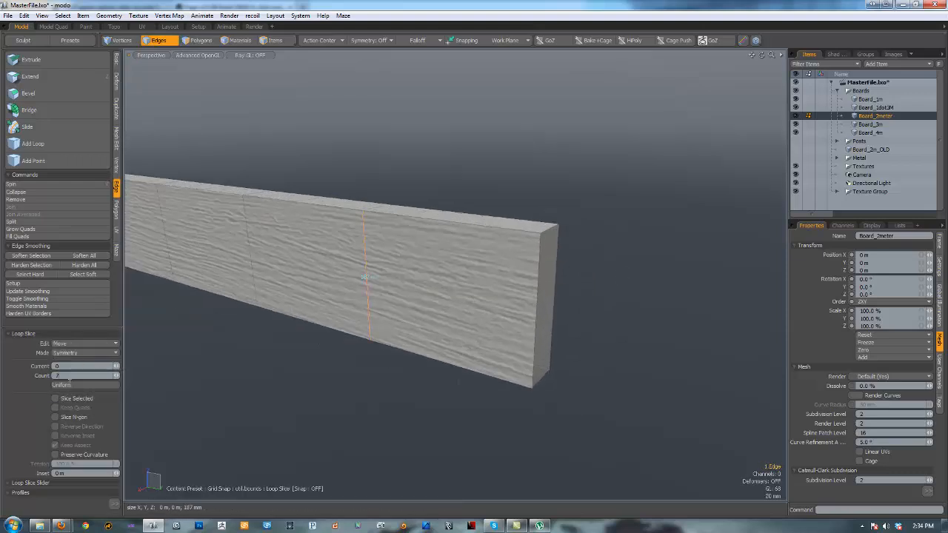
pyautogui.click(399, 276)
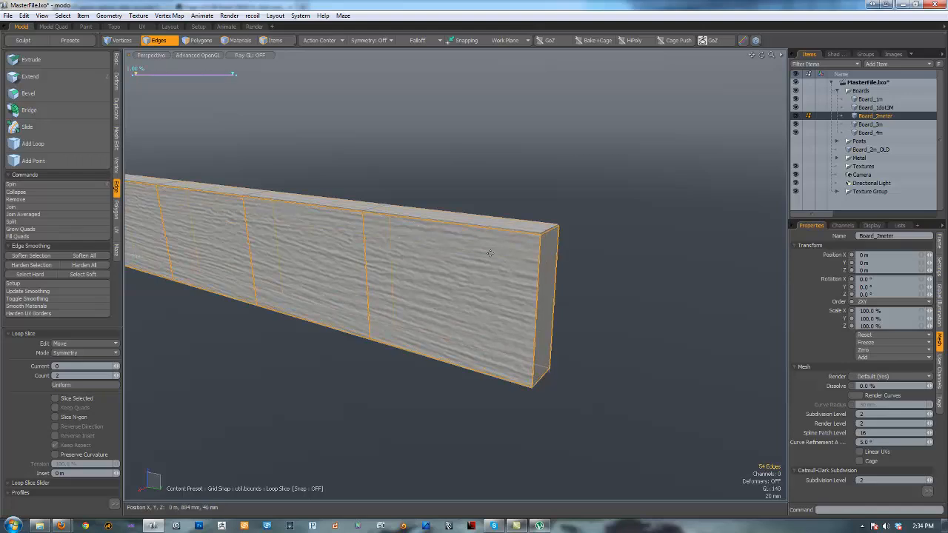
pyautogui.scroll(3, 521, 226)
pyautogui.press('space')
# Step: Add a symmetrical pair of loop slices across Board_2meter's thickness, close to its front and back faces
pyautogui.click(570, 230)
pyautogui.hotkey('alt', 'c')
pyautogui.click(630, 219)
pyautogui.press('space')
# Step: Add a single Loop Slice cut in Free mode close to the near end of Board_2meter
pyautogui.moveTo(459, 219); pyautogui.dragTo(453, 233)
pyautogui.hotkey('alt', 'c')
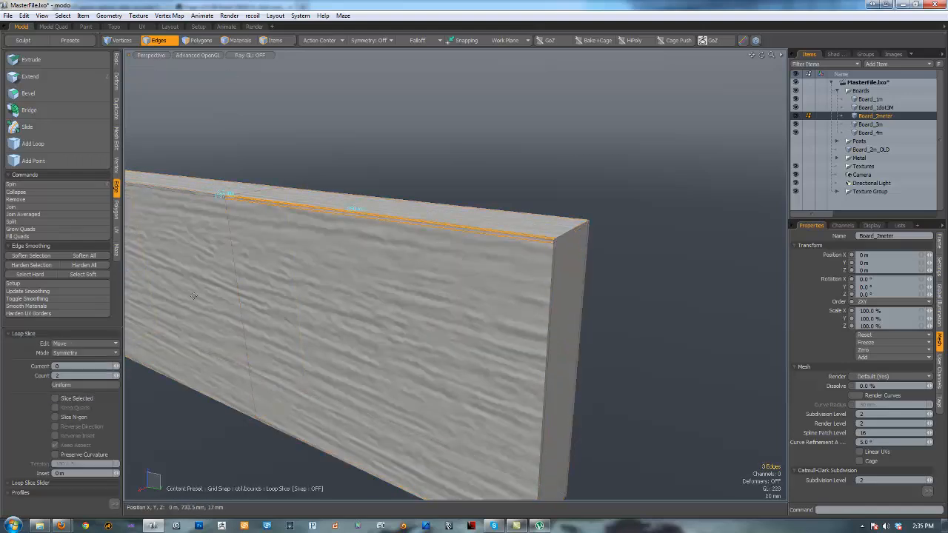
pyautogui.click(87, 353)
pyautogui.click(85, 337)
pyautogui.click(307, 208)
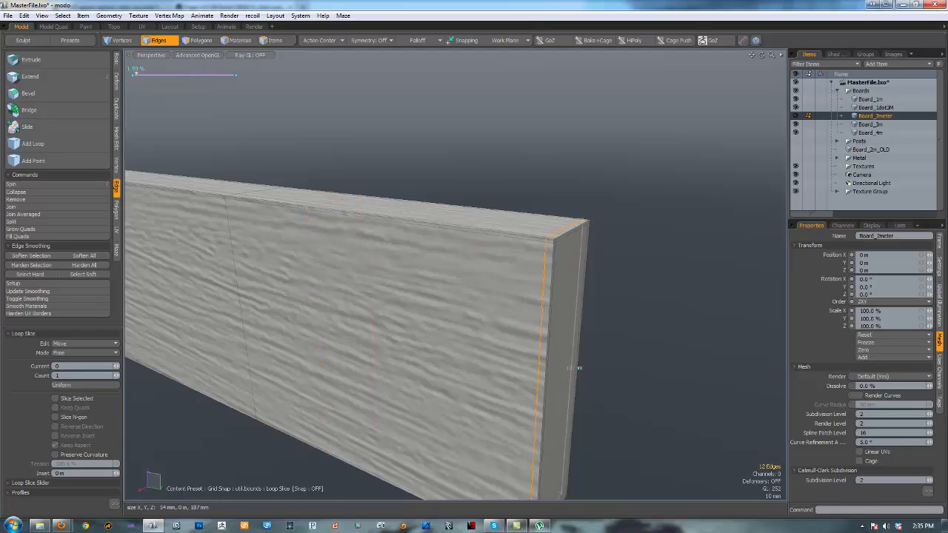
pyautogui.press('space')
# Step: Add a matching single loop slice close to the opposite end of Board_2meter
pyautogui.keyDown('alt'); pyautogui.moveTo(506, 158); pyautogui.dragTo(444, 148); pyautogui.keyUp('alt')
pyautogui.click(498, 162)
pyautogui.scroll(3, 500, 161)
pyautogui.click(562, 159)
pyautogui.hotkey('alt', 'c')
pyautogui.click(755, 157)
pyautogui.moveTo(758, 158); pyautogui.dragTo(444, 185)
pyautogui.press('space')
pyautogui.moveTo(533, 194)
pyautogui.keyDown('alt'); pyautogui.mouseDown()
pyautogui.moveTo(489, 197)
pyautogui.moveTo(533, 185)
pyautogui.mouseUp(); pyautogui.keyUp('alt')
# Step: Display the Boards_ddn normal map behind Board_2meter's UVs and examine how the sliced board fits the layout
pyautogui.click(142, 28)
pyautogui.moveTo(244, 174)
pyautogui.keyDown('ctrl'); pyautogui.keyDown('alt'); pyautogui.mouseDown()
pyautogui.moveTo(230, 174)
pyautogui.moveTo(326, 167)
pyautogui.moveTo(348, 180)
pyautogui.mouseUp(); pyautogui.keyUp('alt'); pyautogui.keyUp('ctrl')
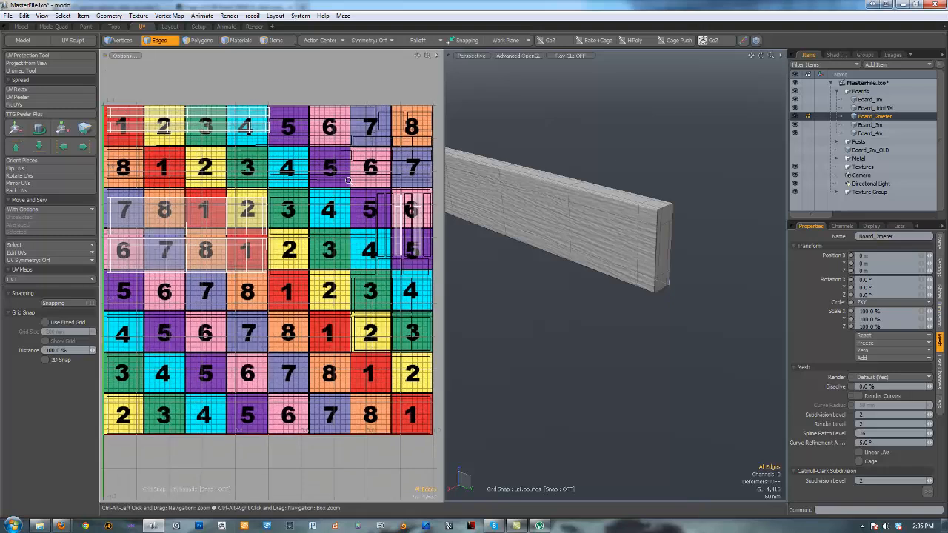
pyautogui.click(837, 55)
pyautogui.click(857, 125)
pyautogui.click(861, 133)
pyautogui.click(862, 125)
pyautogui.keyDown('ctrl'); pyautogui.keyDown('alt'); pyautogui.moveTo(251, 245); pyautogui.dragTo(227, 248); pyautogui.keyUp('alt'); pyautogui.keyUp('ctrl')
pyautogui.keyDown('alt'); pyautogui.moveTo(570, 214); pyautogui.dragTo(636, 207); pyautogui.keyUp('alt')
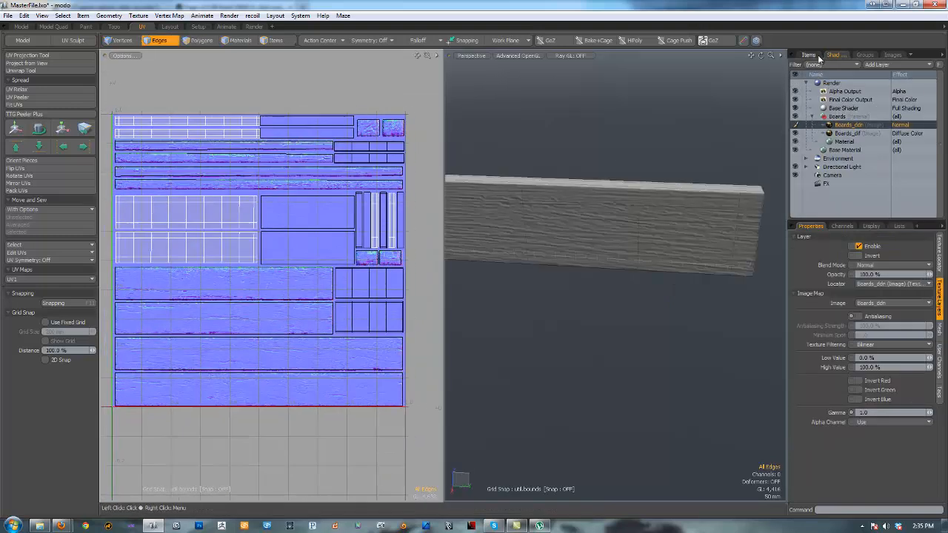
pyautogui.click(810, 55)
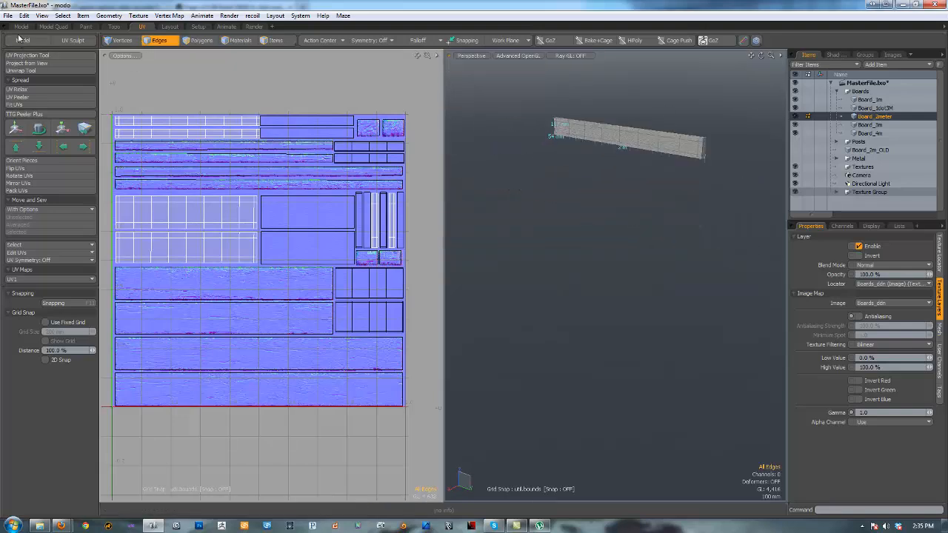
# Step: Switch back to the Model layout and send Board_2meter to ZBrush with GoZ
pyautogui.click(21, 26)
pyautogui.keyDown('alt'); pyautogui.moveTo(490, 141); pyautogui.dragTo(521, 185); pyautogui.keyUp('alt')
pyautogui.keyDown('alt'); pyautogui.moveTo(521, 185); pyautogui.dragTo(489, 190); pyautogui.keyUp('alt')
pyautogui.keyDown('ctrl'); pyautogui.keyDown('alt'); pyautogui.moveTo(489, 190); pyautogui.dragTo(512, 182); pyautogui.keyUp('alt'); pyautogui.keyUp('ctrl')
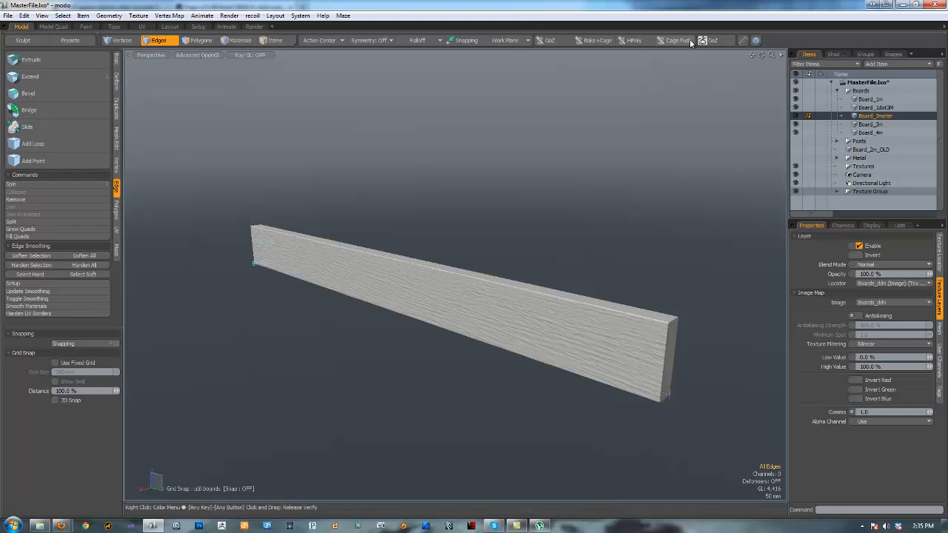
pyautogui.click(561, 43)
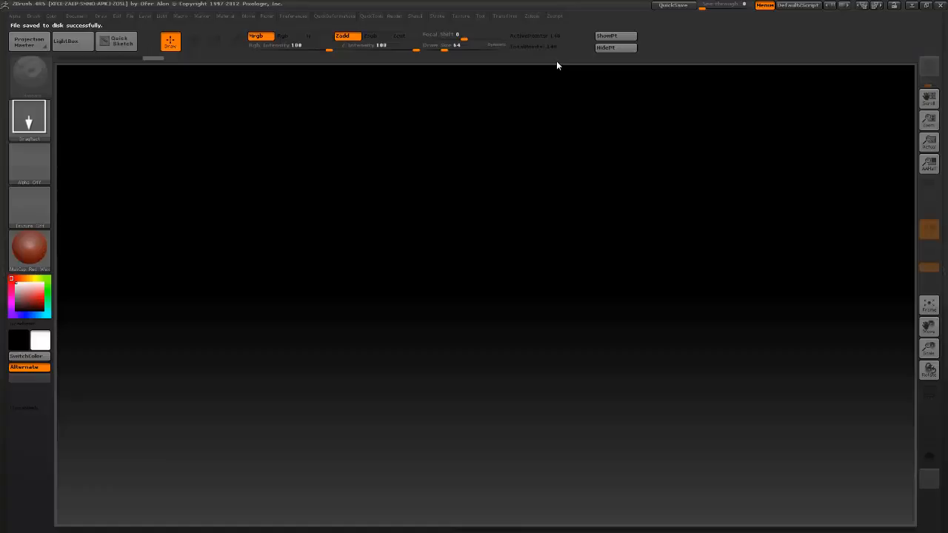
# Step: Close LightBox, draw the imported board on the canvas in Edit mode, and show its polyframe in a straight-on view
pyautogui.press(',')
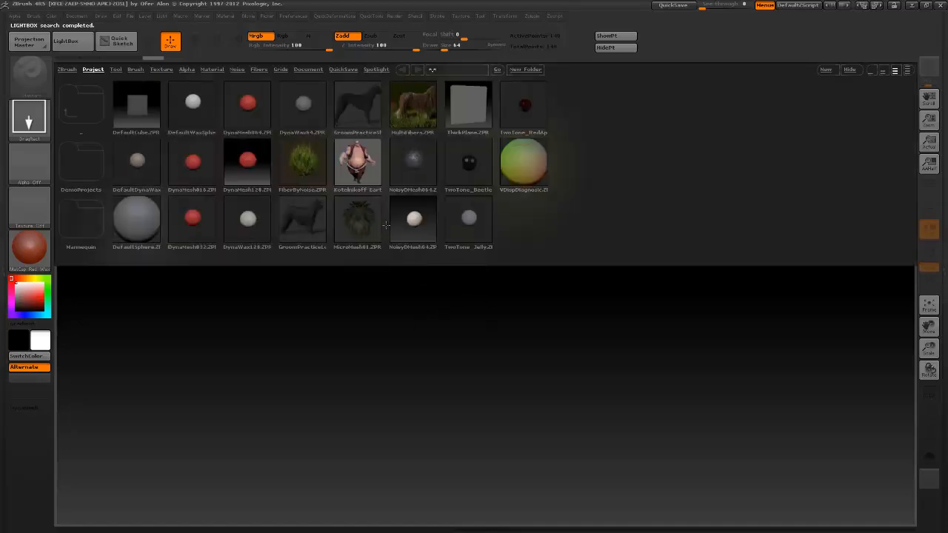
pyautogui.press(',')
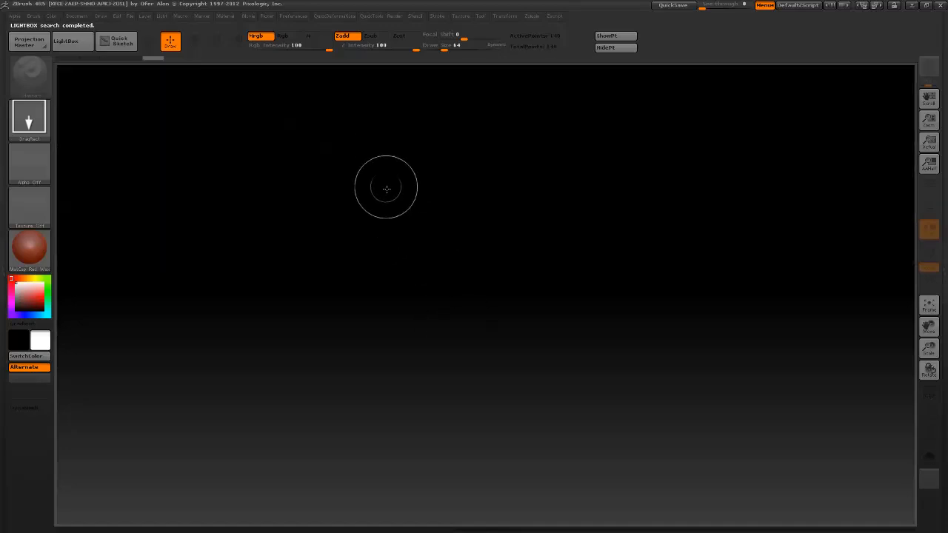
pyautogui.moveTo(417, 327)
pyautogui.mouseDown()
pyautogui.moveTo(415, 408)
pyautogui.moveTo(444, 438)
pyautogui.moveTo(575, 407)
pyautogui.moveTo(703, 350)
pyautogui.mouseUp()
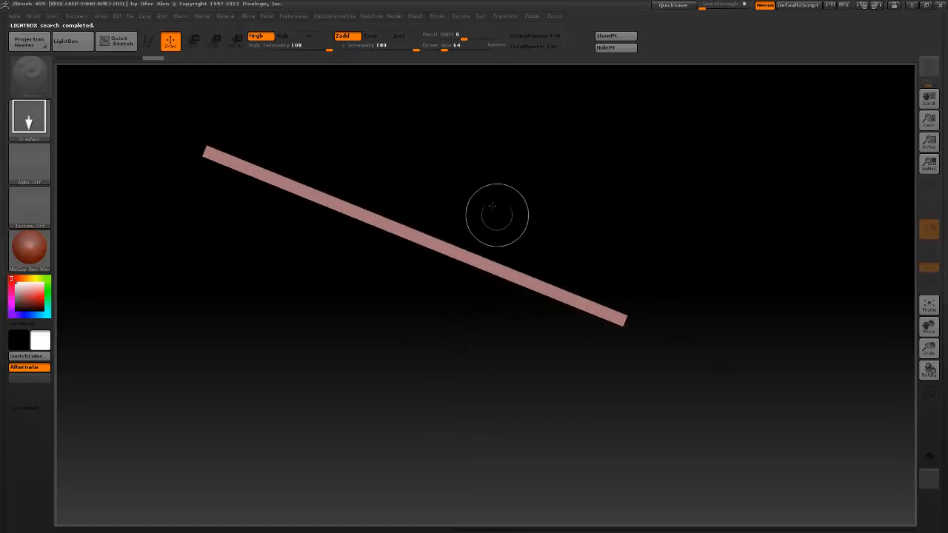
pyautogui.press('t')
pyautogui.moveTo(507, 165); pyautogui.dragTo(498, 184)
pyautogui.hotkey('shift', 'f')
pyautogui.moveTo(420, 160); pyautogui.dragTo(544, 205)
# Step: Subdivide the board up to level 9 with smoothing on, step down to level 8 and delete the higher level
pyautogui.click(942, 279)
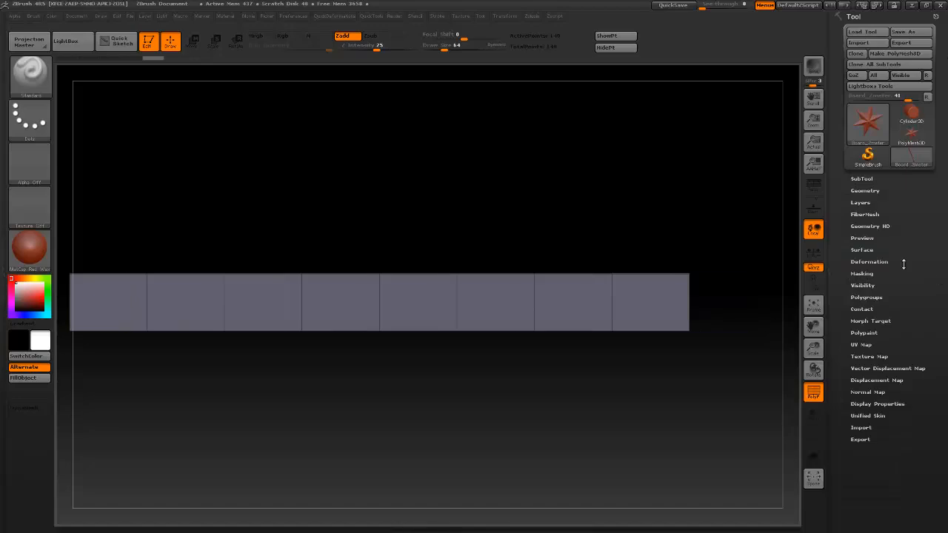
pyautogui.click(863, 191)
pyautogui.keyDown('alt'); pyautogui.moveTo(408, 187); pyautogui.dragTo(446, 180); pyautogui.keyUp('alt')
pyautogui.hotkey('ctrl', 'd')
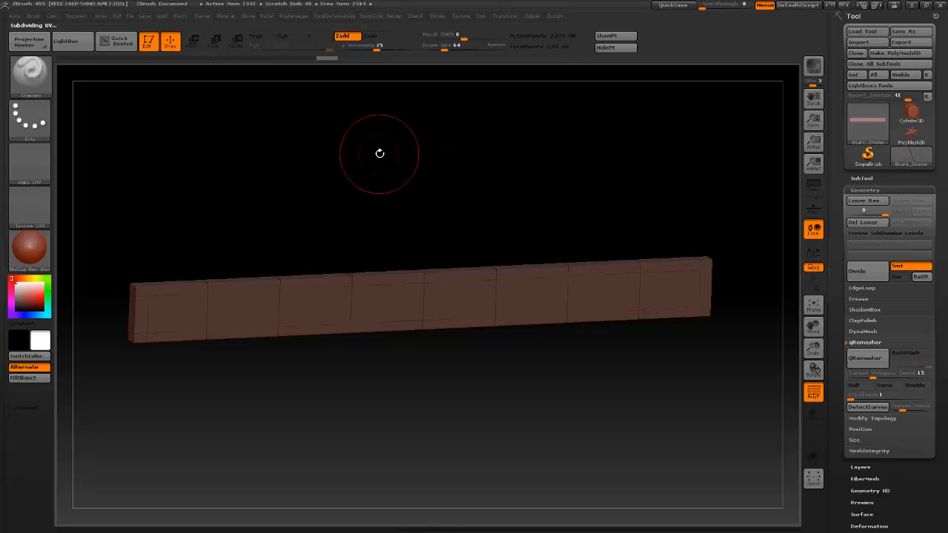
pyautogui.press('shift')
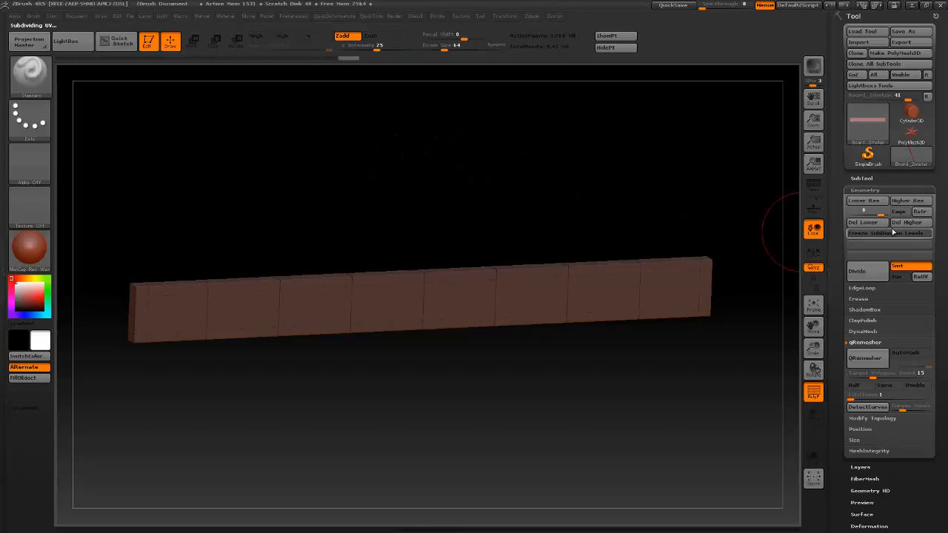
pyautogui.click(900, 223)
# Step: Turn off the polyframe display and store a morph target for the subdivided board
pyautogui.moveTo(432, 160)
pyautogui.mouseDown()
pyautogui.moveTo(437, 177)
pyautogui.moveTo(485, 184)
pyautogui.moveTo(484, 207)
pyautogui.moveTo(529, 197)
pyautogui.moveTo(506, 184)
pyautogui.moveTo(493, 186)
pyautogui.moveTo(763, 254)
pyautogui.mouseUp()
pyautogui.hotkey('shift', 'f')
pyautogui.scroll(-5, 880, 183)
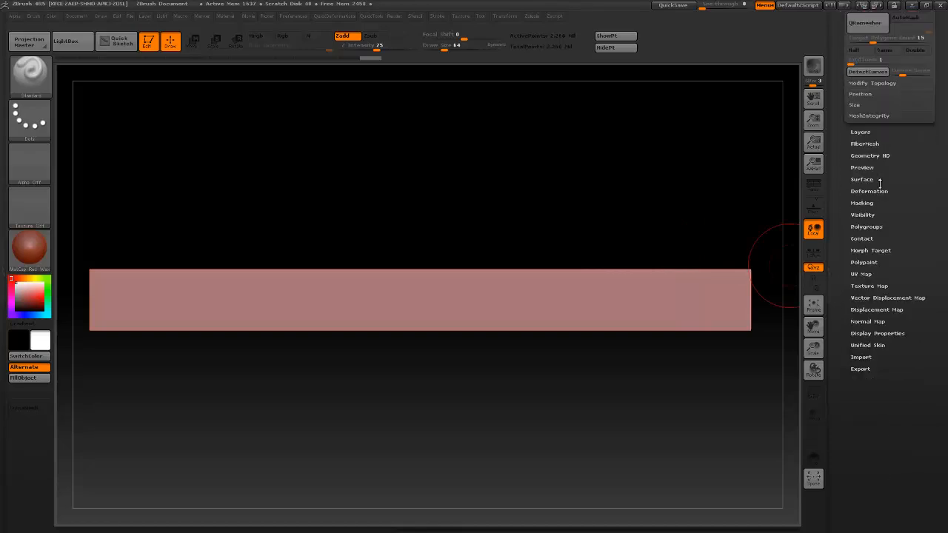
pyautogui.click(874, 248)
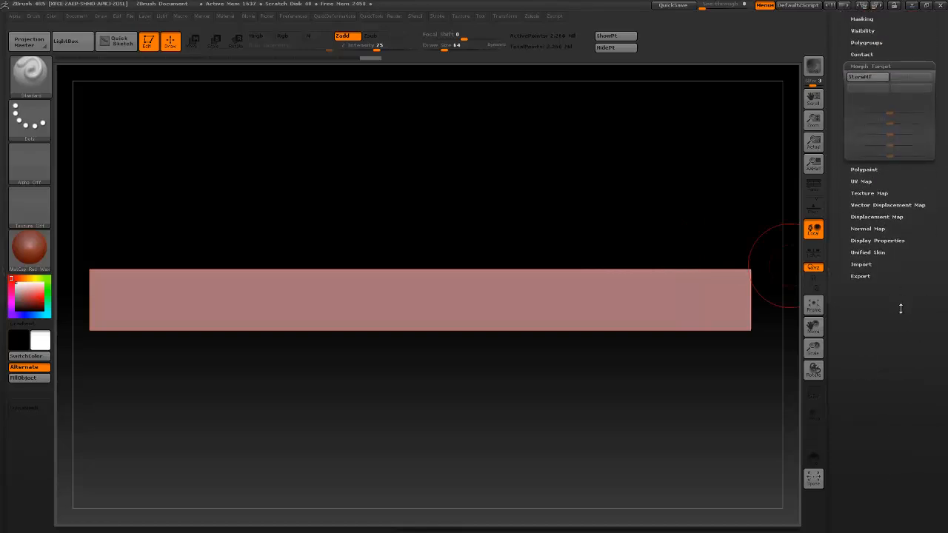
pyautogui.click(868, 137)
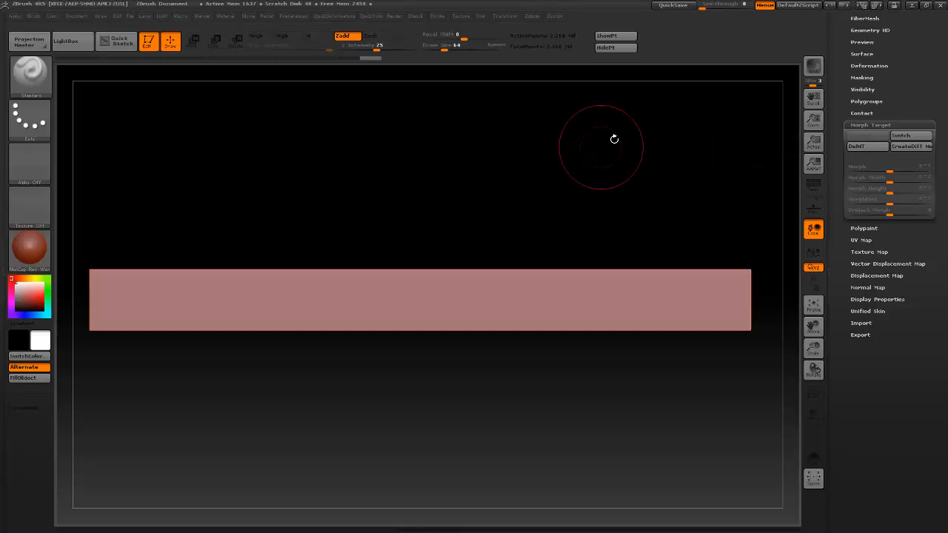
# Step: Save the ZBrush project as Board_2meter in the miscreated\Game\Objects\structures\constructables\pieces folder
pyautogui.moveTo(912, 102); pyautogui.dragTo(897, 252)
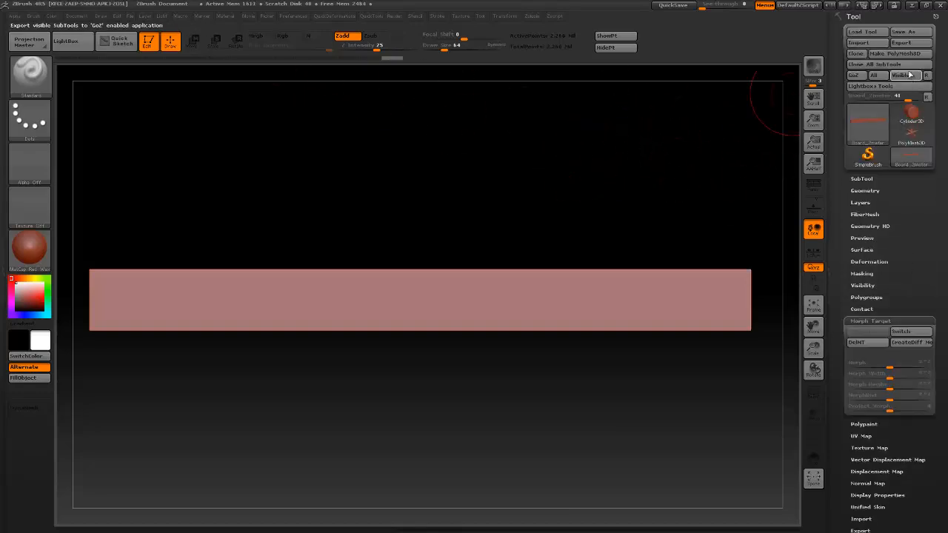
pyautogui.click(131, 15)
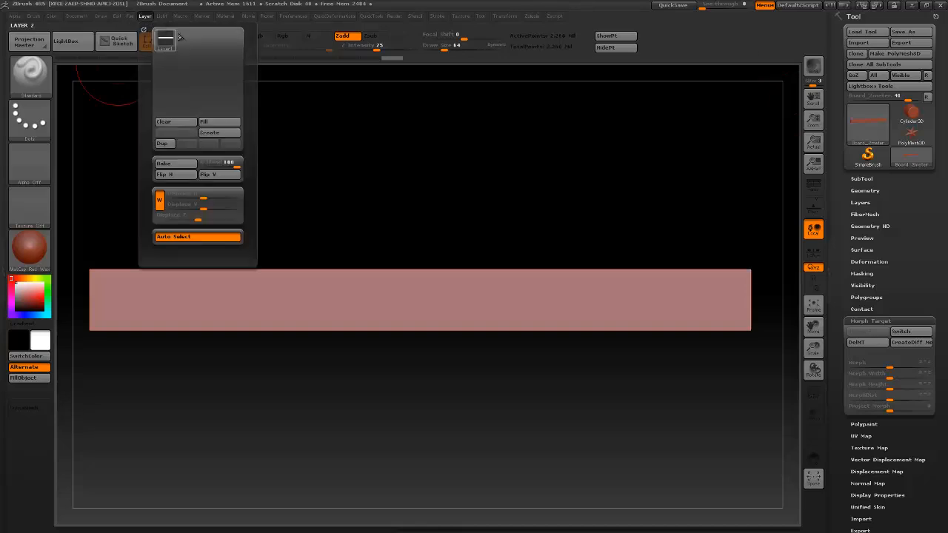
pyautogui.click(199, 37)
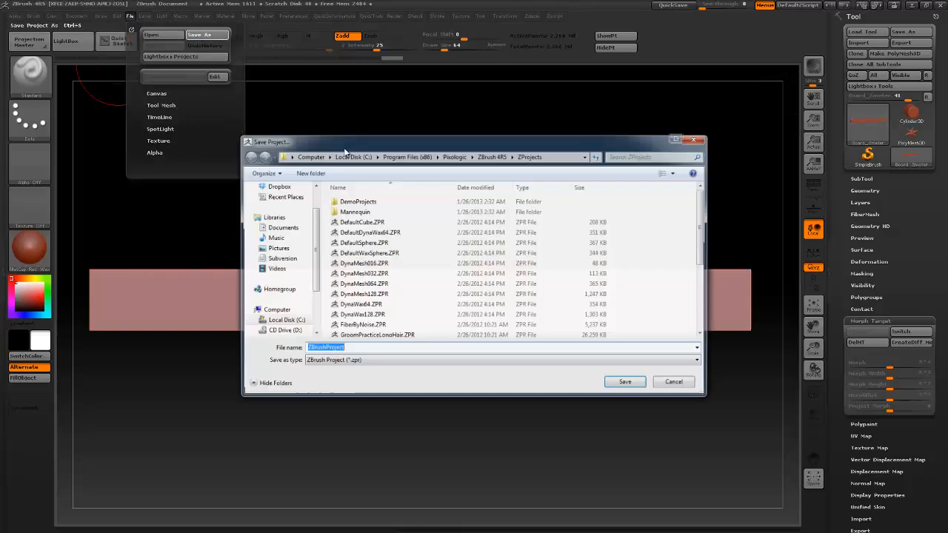
pyautogui.doubleClick(440, 227)
pyautogui.moveTo(453, 231)
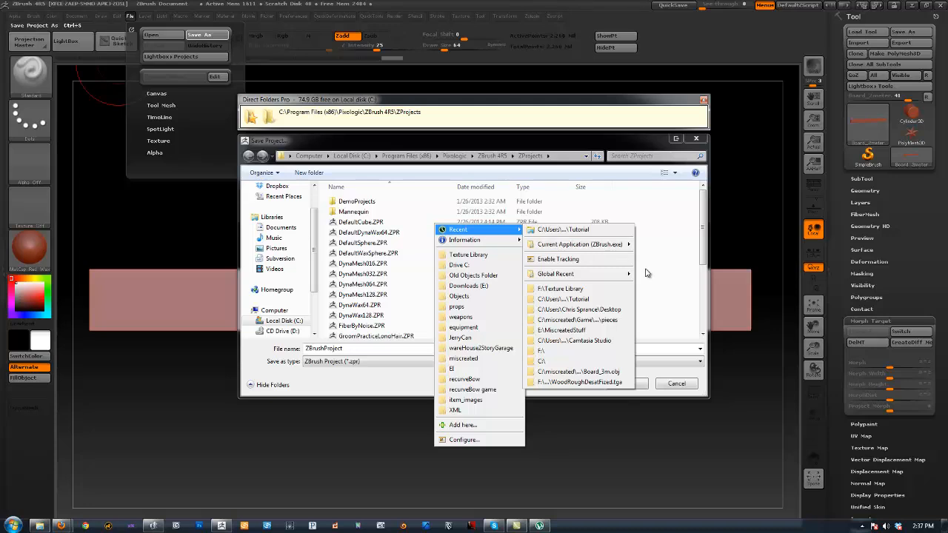
pyautogui.click(610, 320)
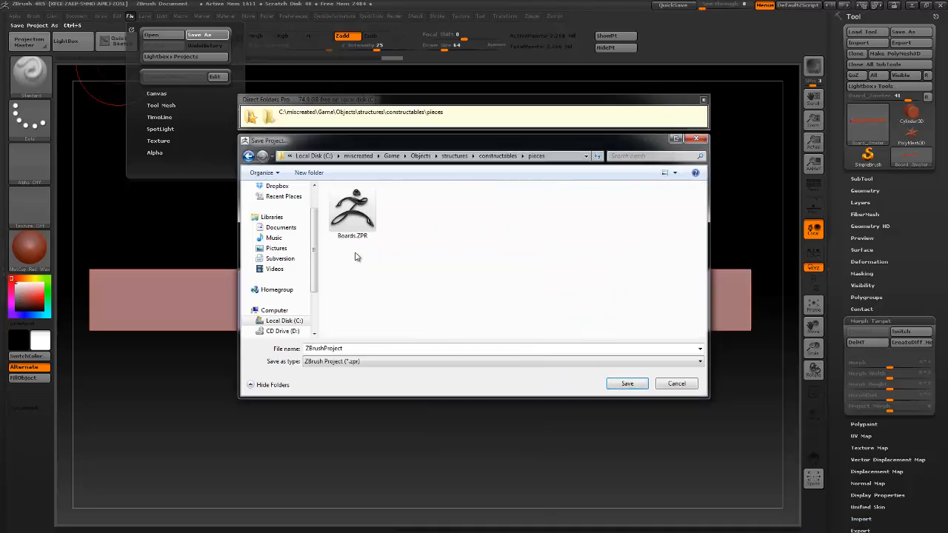
pyautogui.click(338, 347)
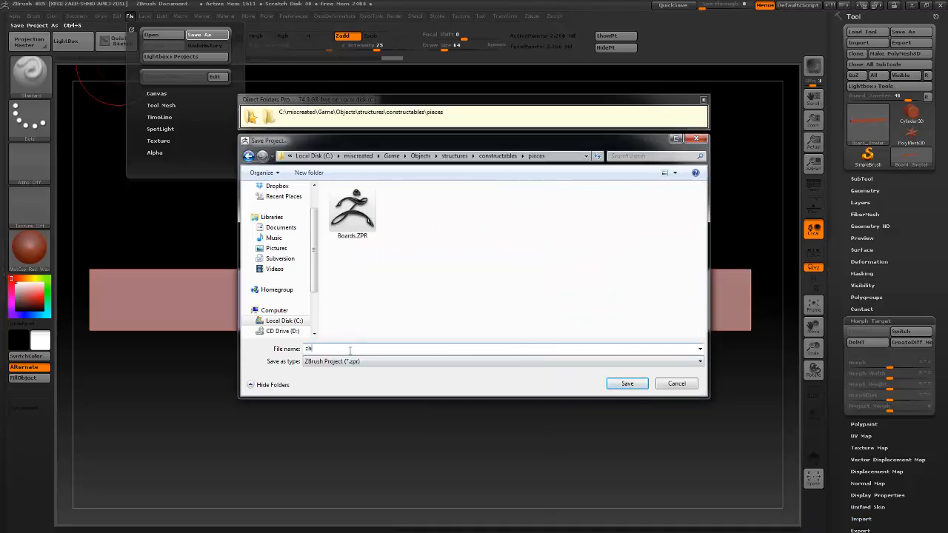
pyautogui.write('Board_2meter')
pyautogui.press('Return')
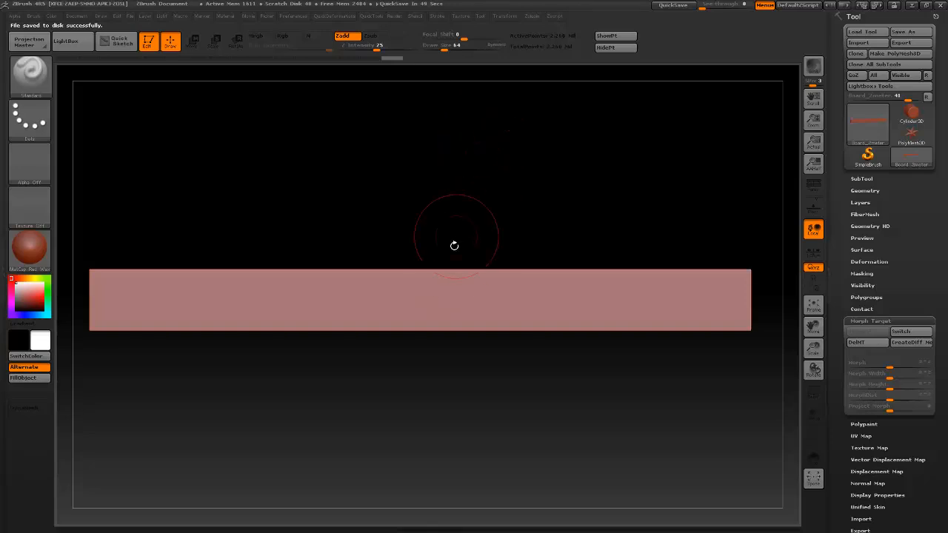